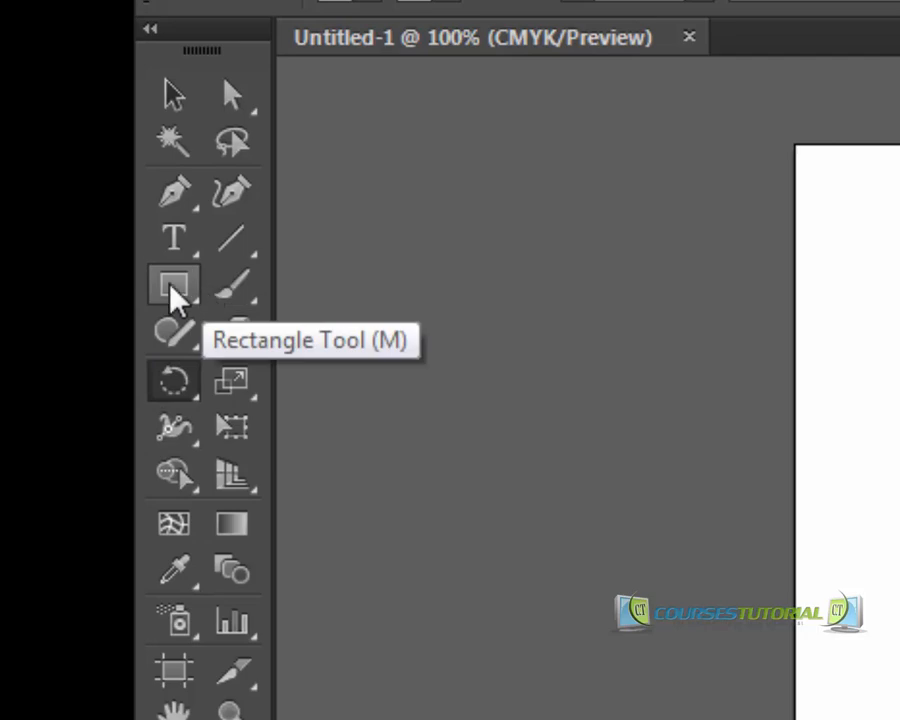
left_click(166, 292)
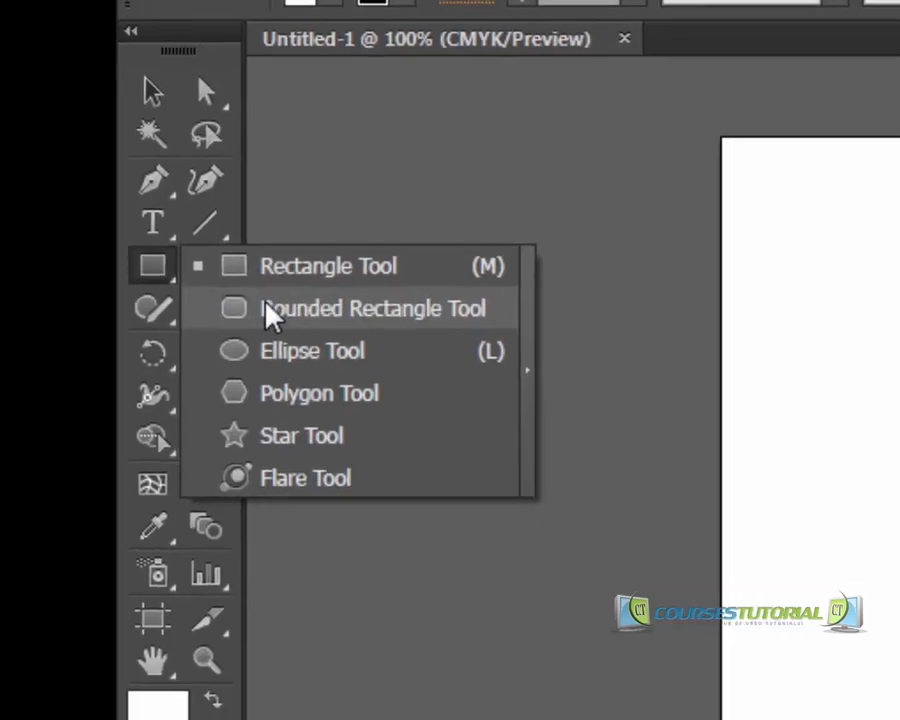
left_click(300, 333)
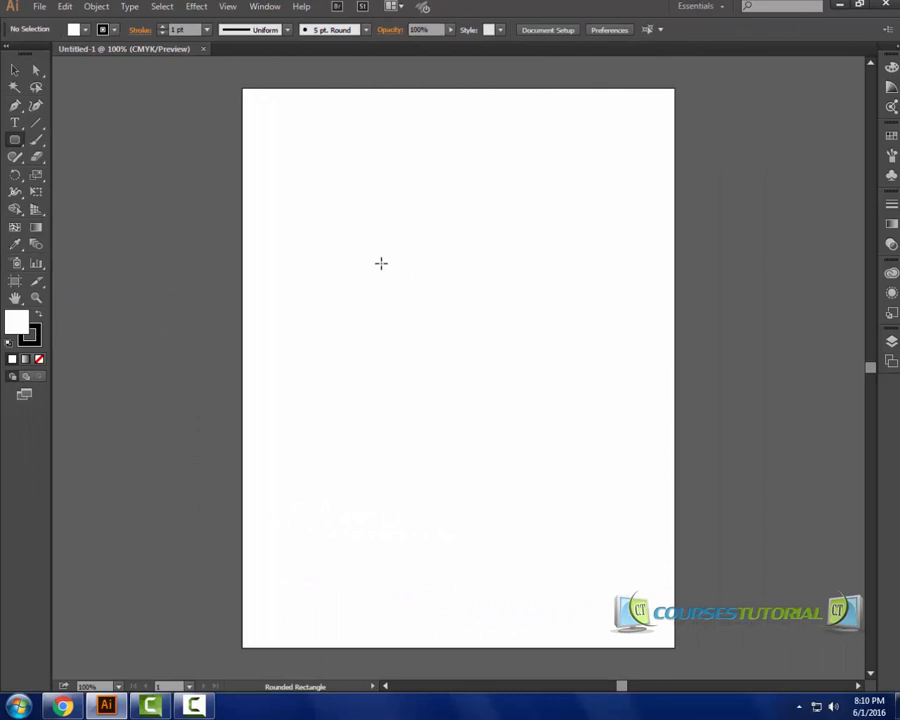
left_click_drag(379, 249, 524, 399)
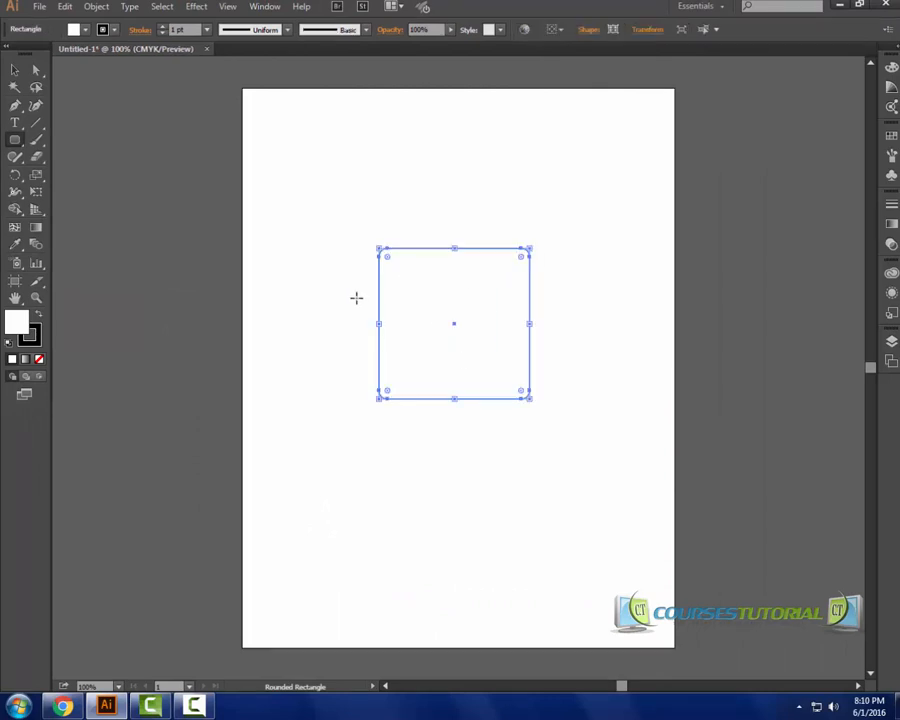
key("Delete")
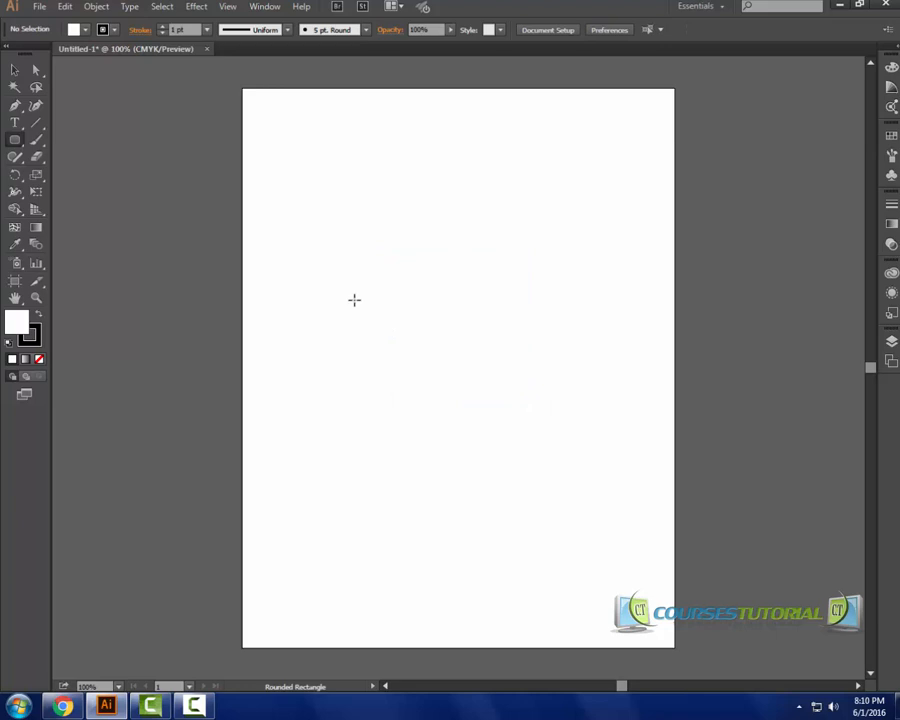
Draw a circle about 171 pt wide in the middle of the page with the Ellipse tool.
left_click(13, 142)
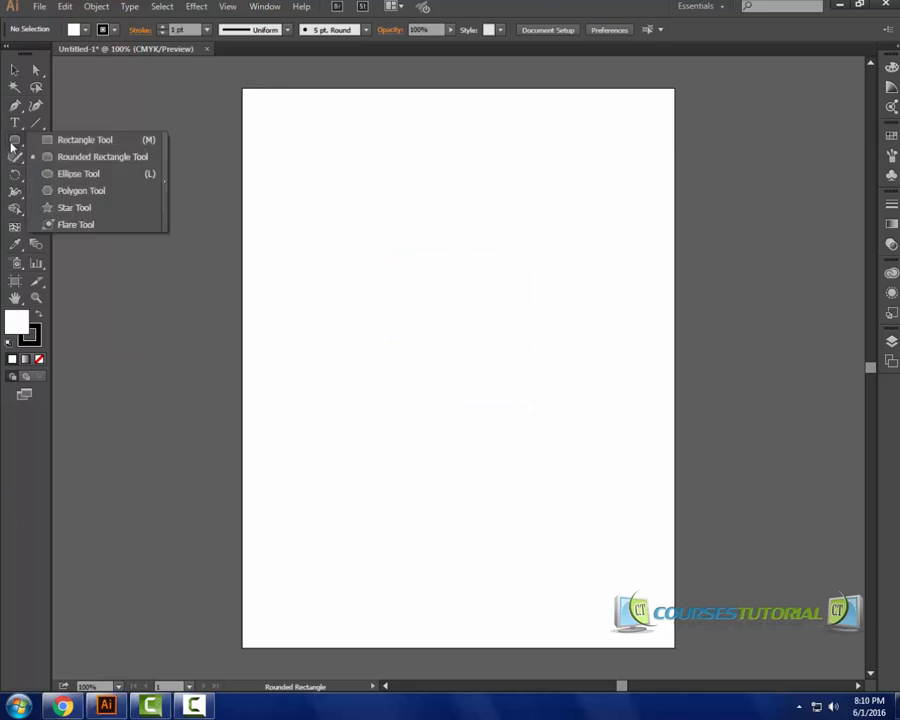
left_click(72, 175)
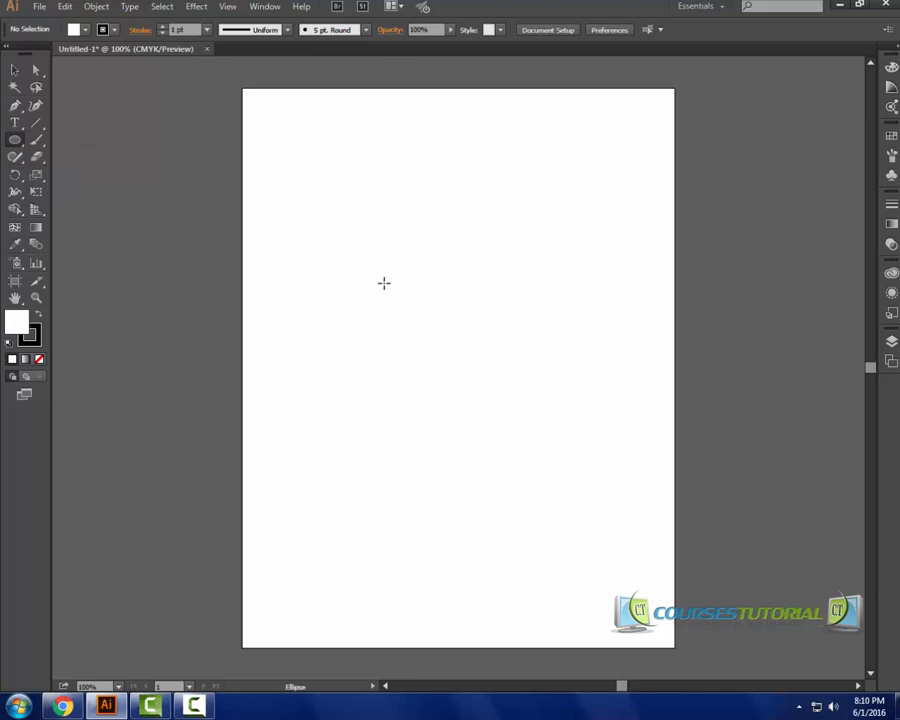
left_click_drag(384, 280, 505, 399)
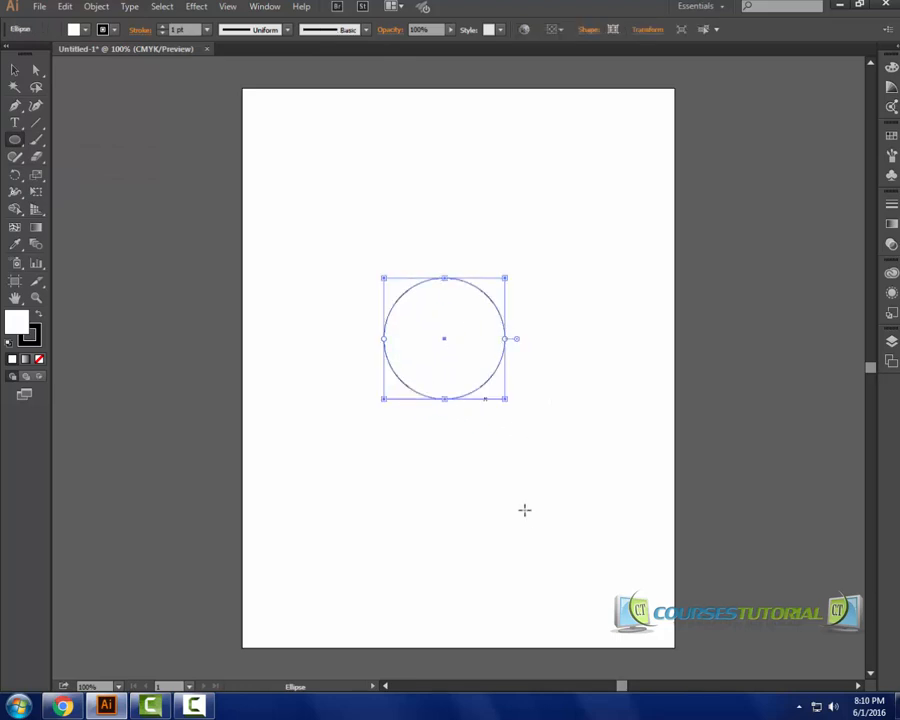
Set the circle's fill to CMYK Yellow and its stroke colour to red.
left_click(85, 30)
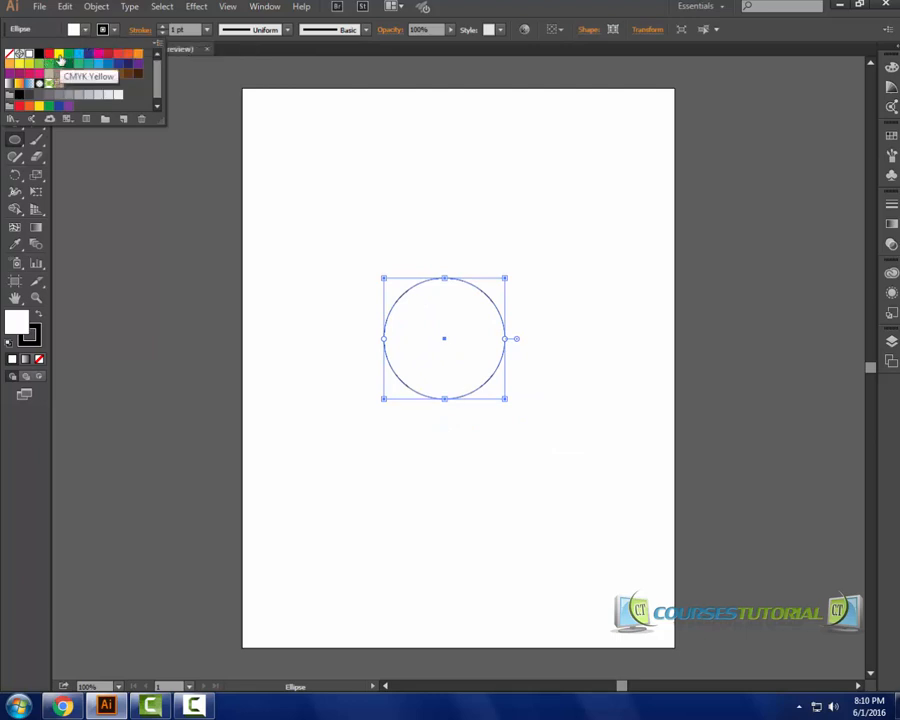
left_click(58, 53)
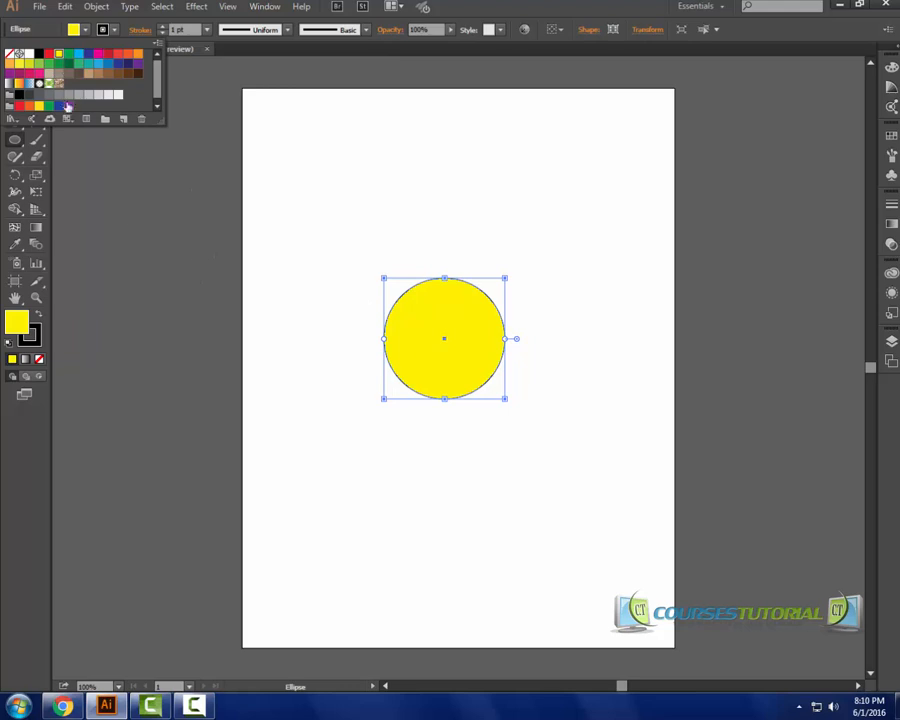
left_click(115, 31)
left_click(115, 31)
left_click(48, 53)
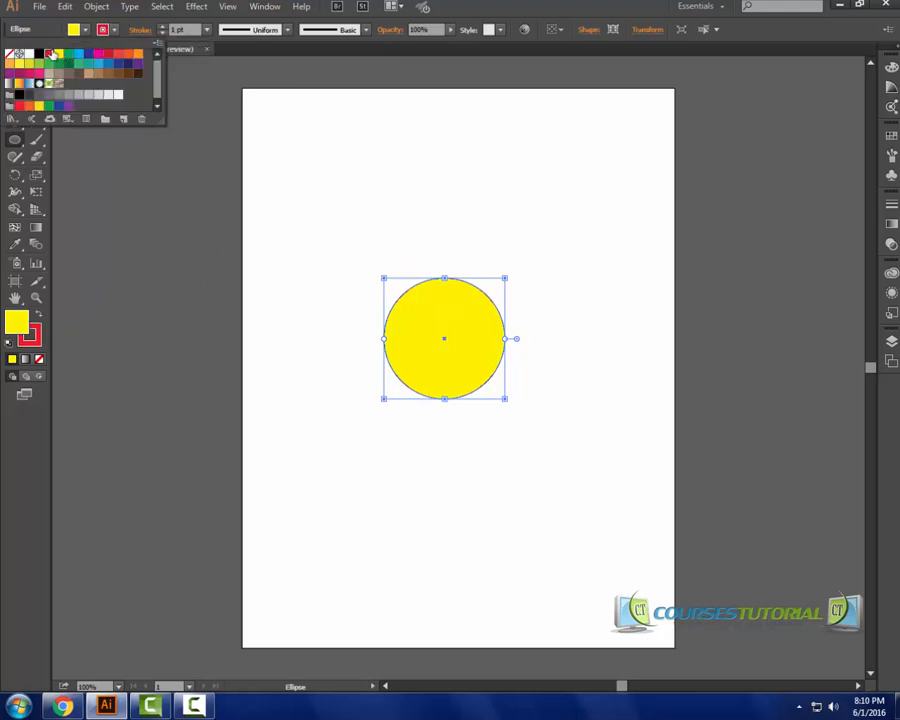
Set the circle's stroke weight to 3 pt and deselect it.
left_click(209, 31)
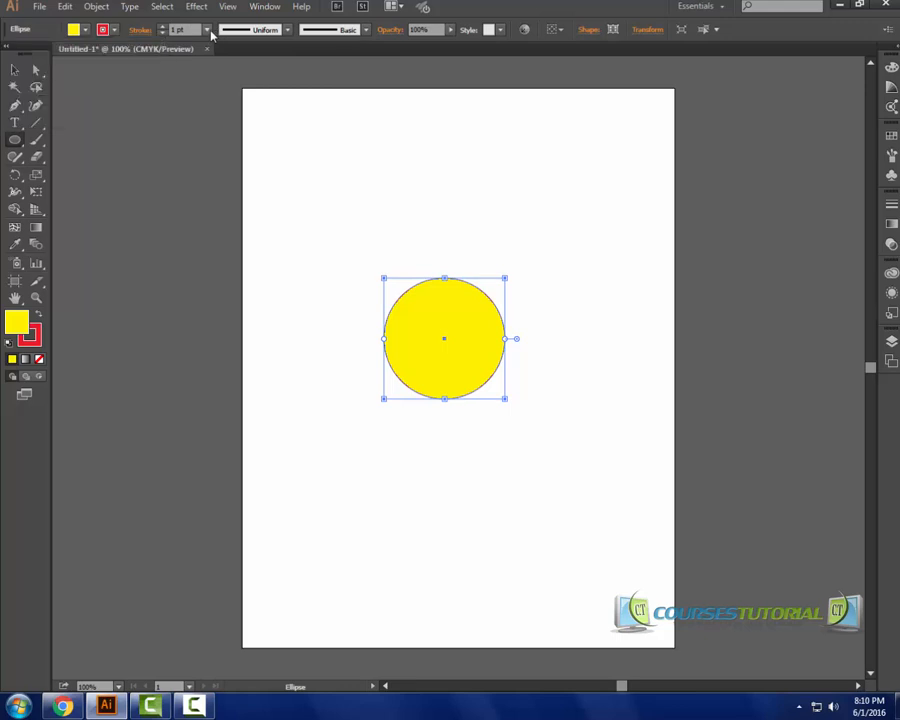
left_click(207, 30)
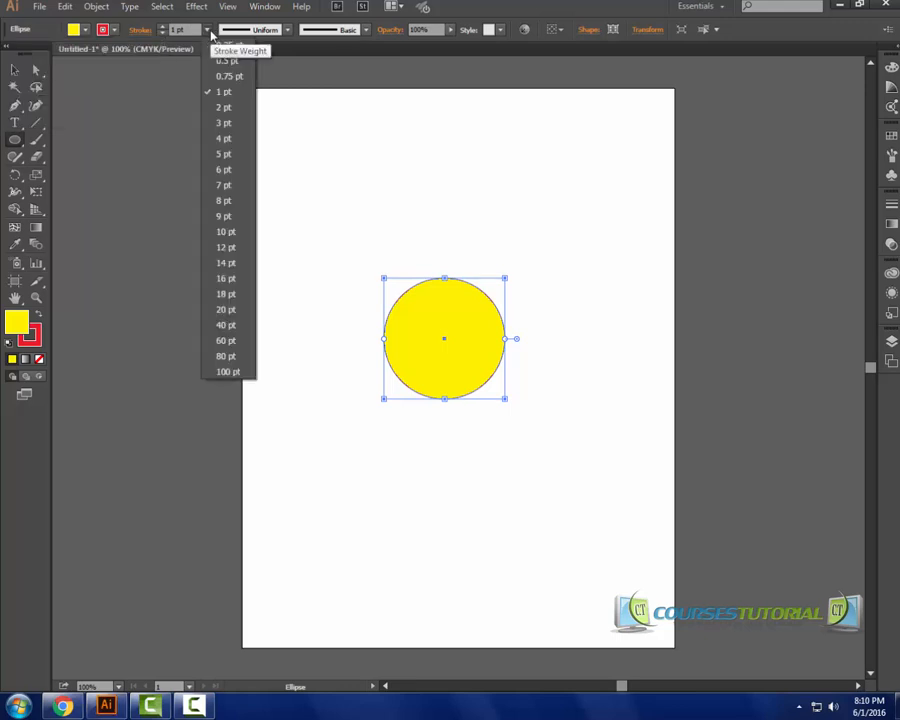
left_click(225, 127)
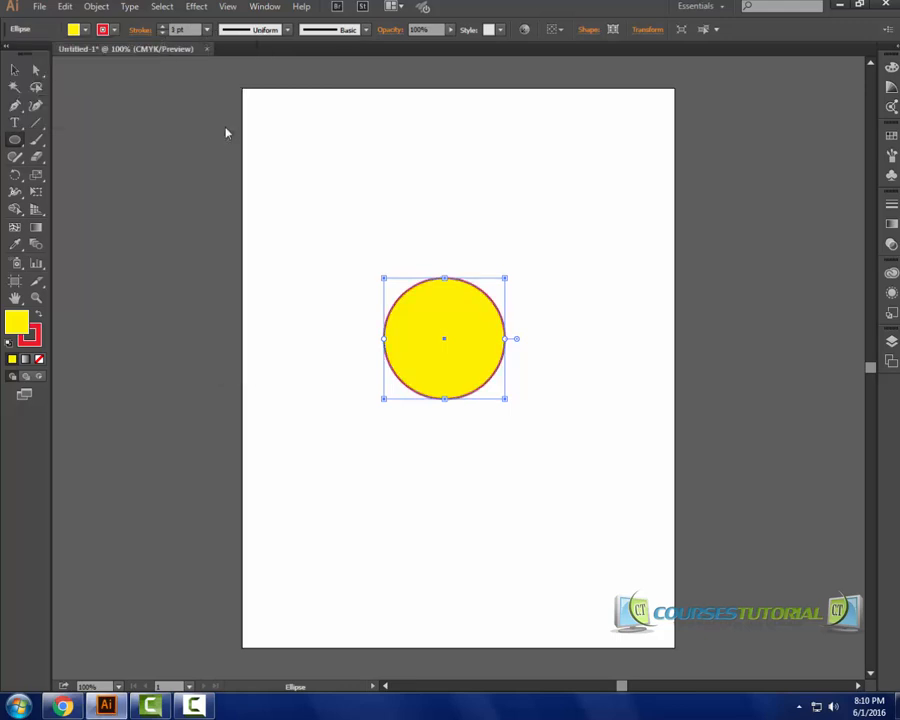
key("v")
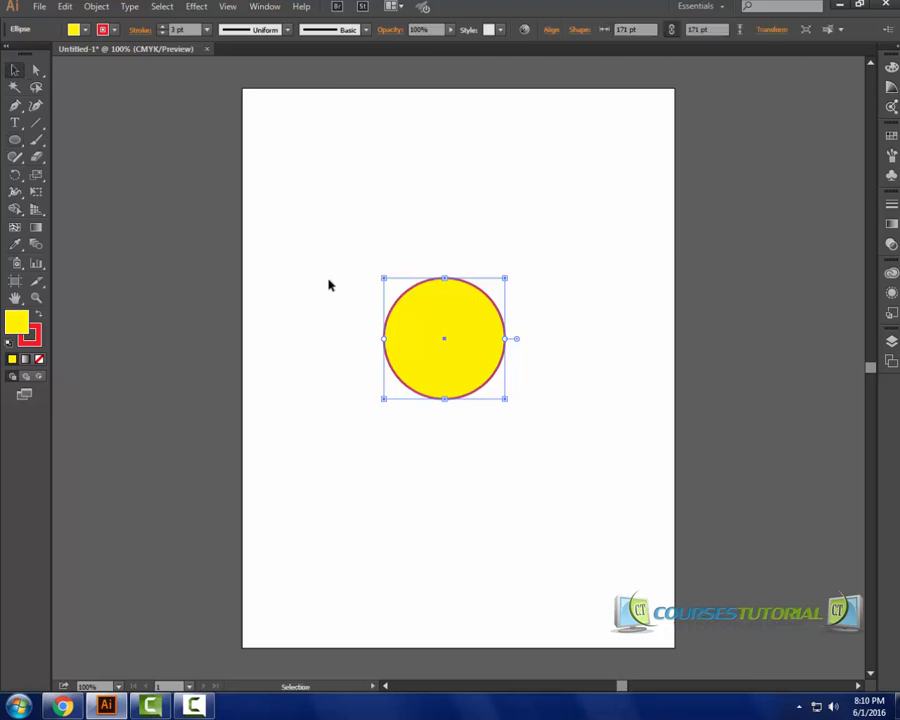
left_click(338, 308)
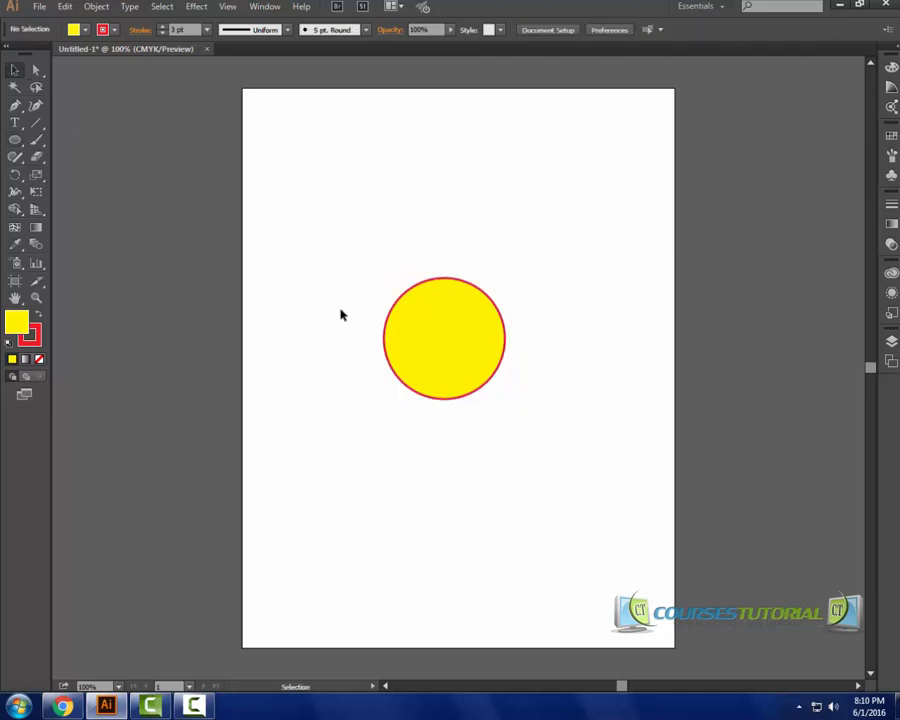
Move the circle slightly upward and deselect it.
left_click(10, 179)
left_click_drag(10, 184, 55, 176)
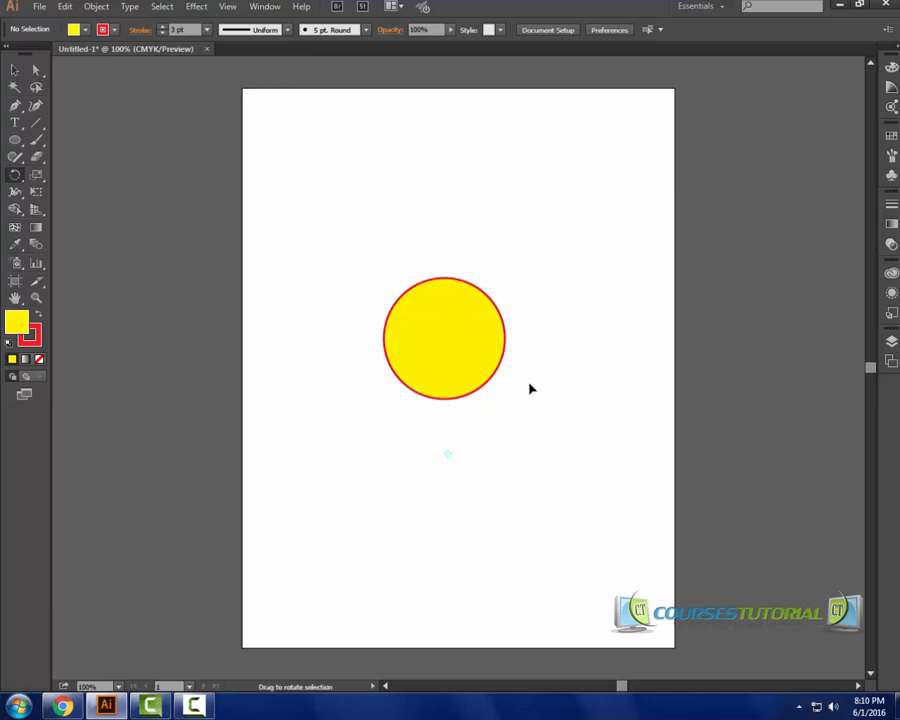
left_click(15, 70)
left_click_drag(442, 315, 483, 337)
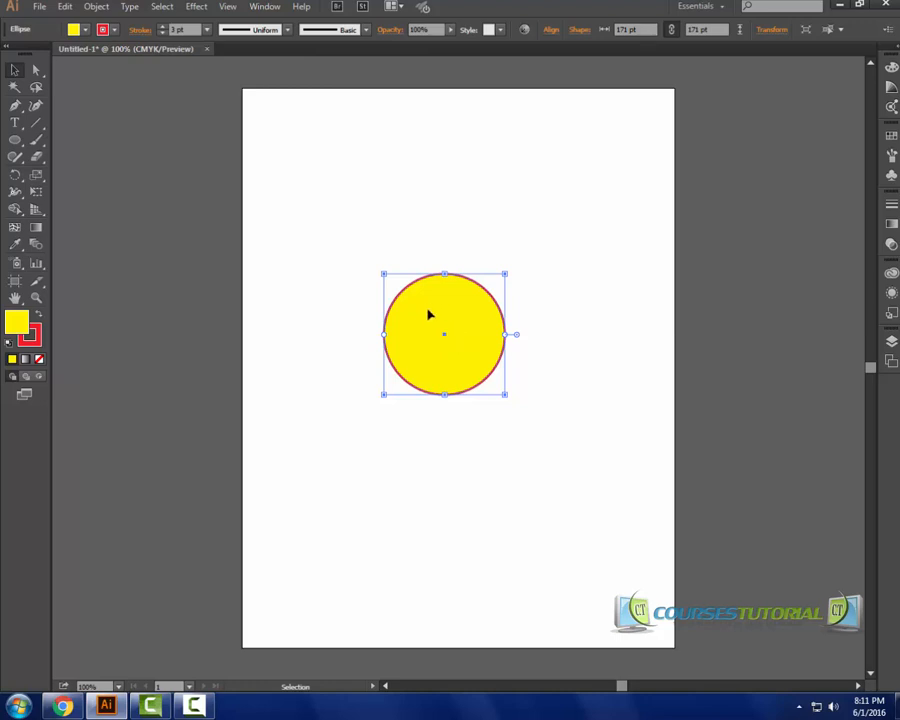
key("ctrl+shift+a")
Draw a small five-pointed star with the Star tool and position it centered on the circle's top edge.
key("z")
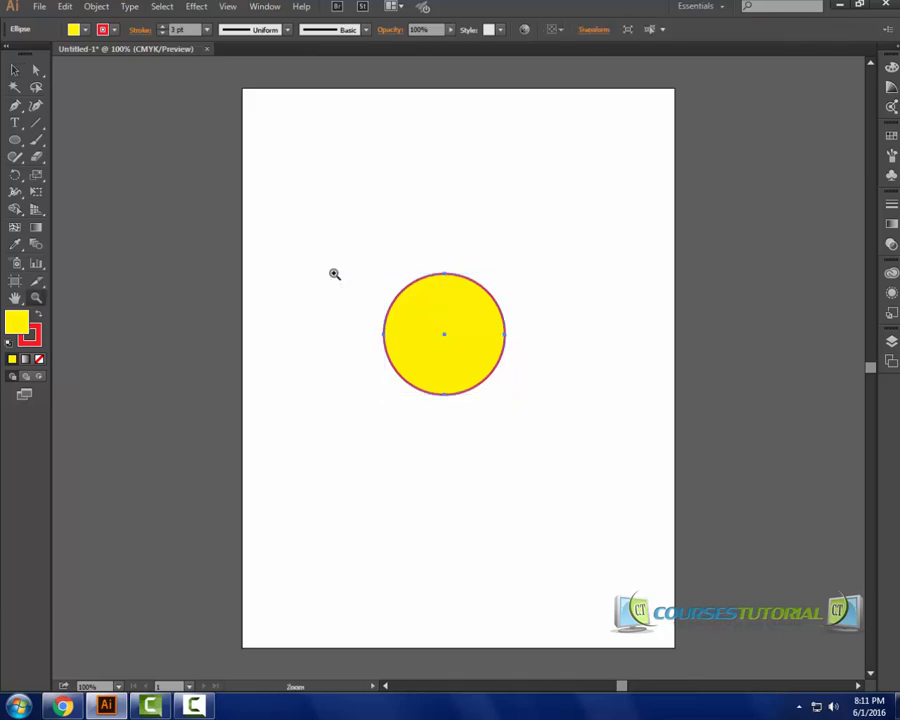
left_click_drag(300, 254, 567, 414)
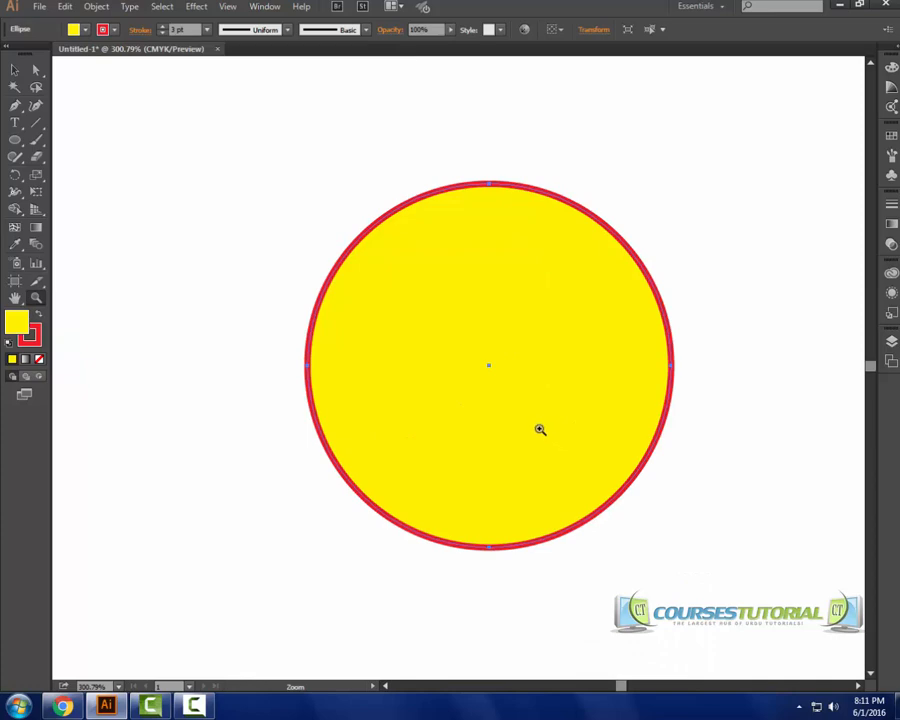
left_click_drag(496, 416, 481, 409)
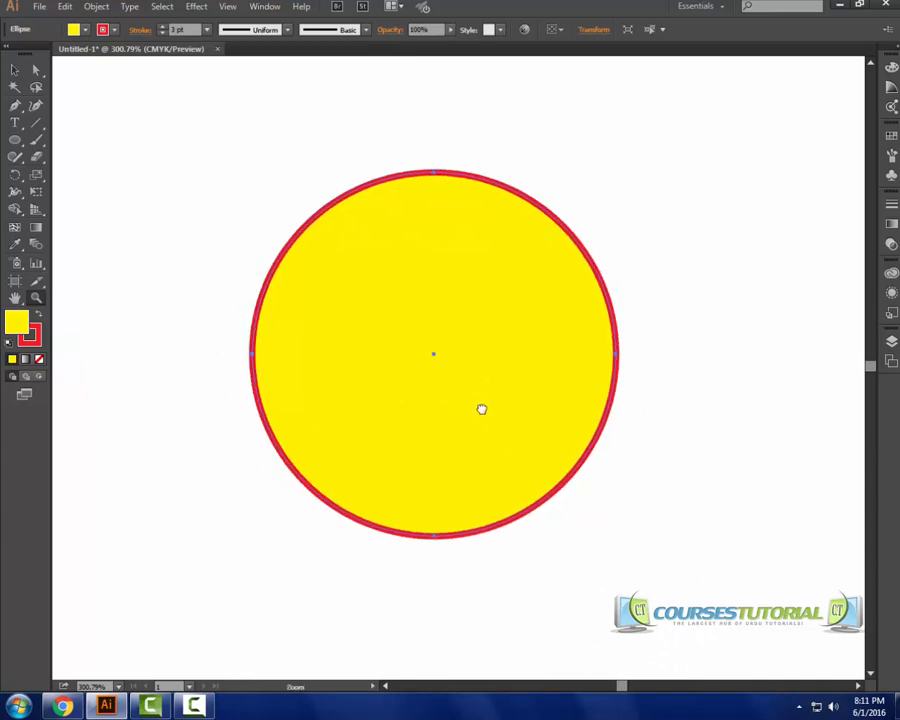
left_click(15, 141)
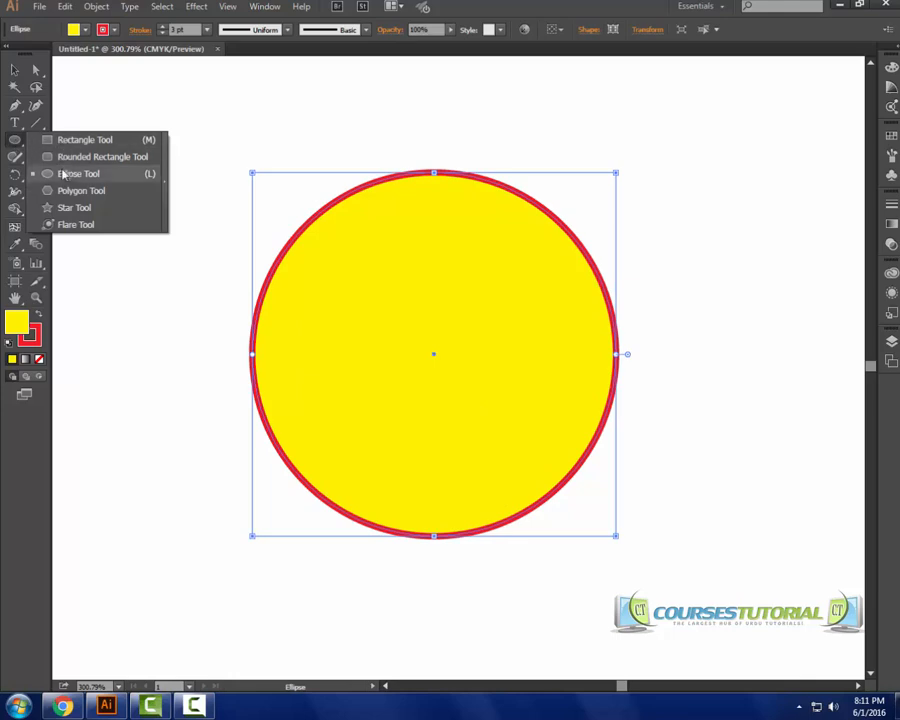
left_click(63, 208)
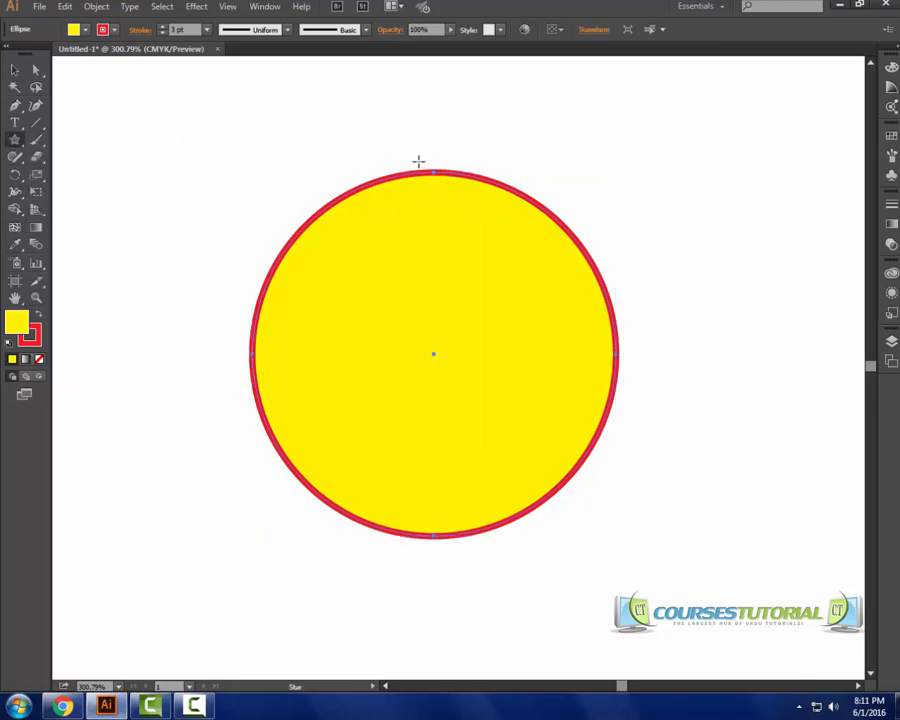
mouse_move(406, 147)
left_mouse_down()
mouse_move(450, 197)
mouse_move(436, 187)
left_mouse_up()
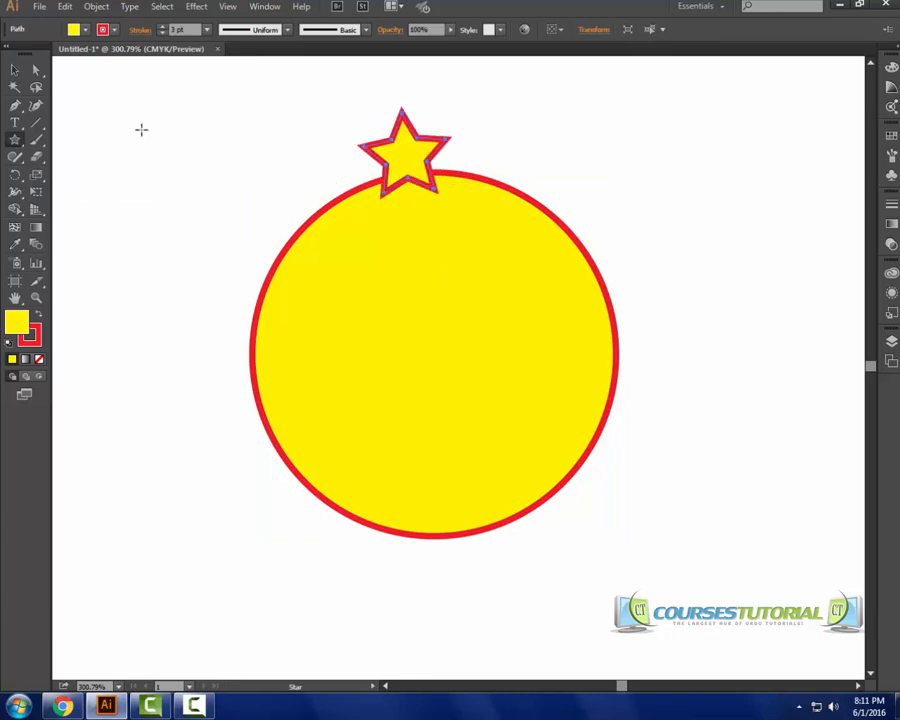
left_click(23, 73)
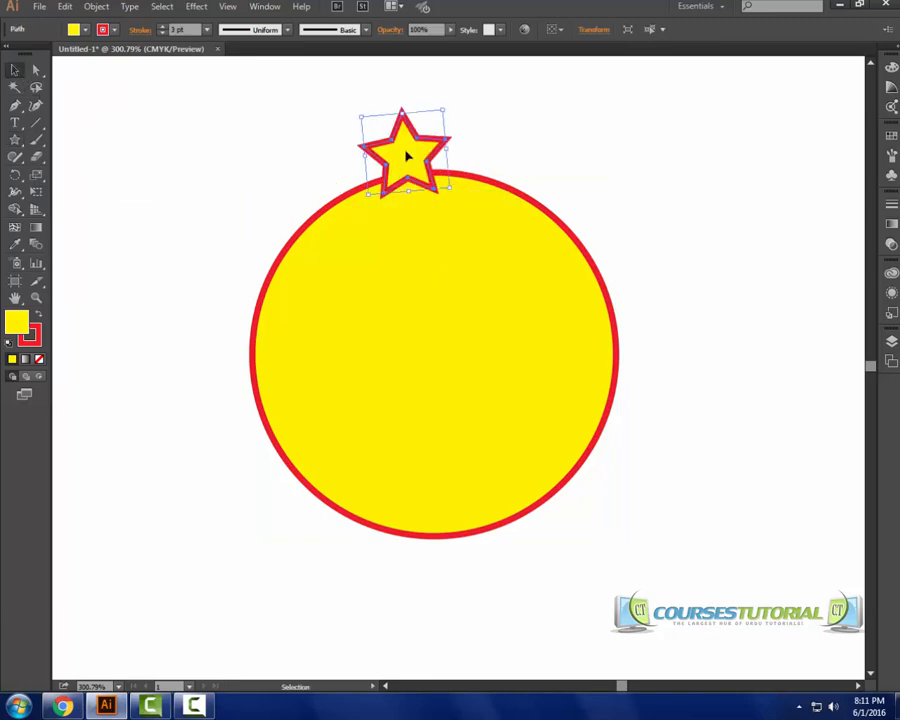
left_click_drag(406, 152, 427, 178)
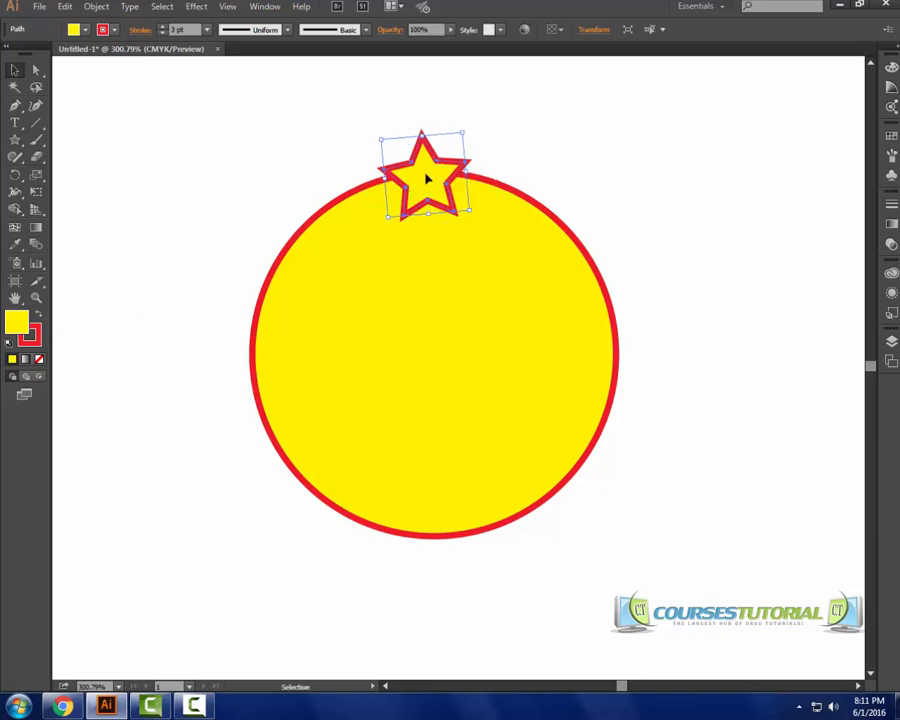
Rotate a copy of the star about the circle's center so it sits to the upper right.
left_click(15, 174)
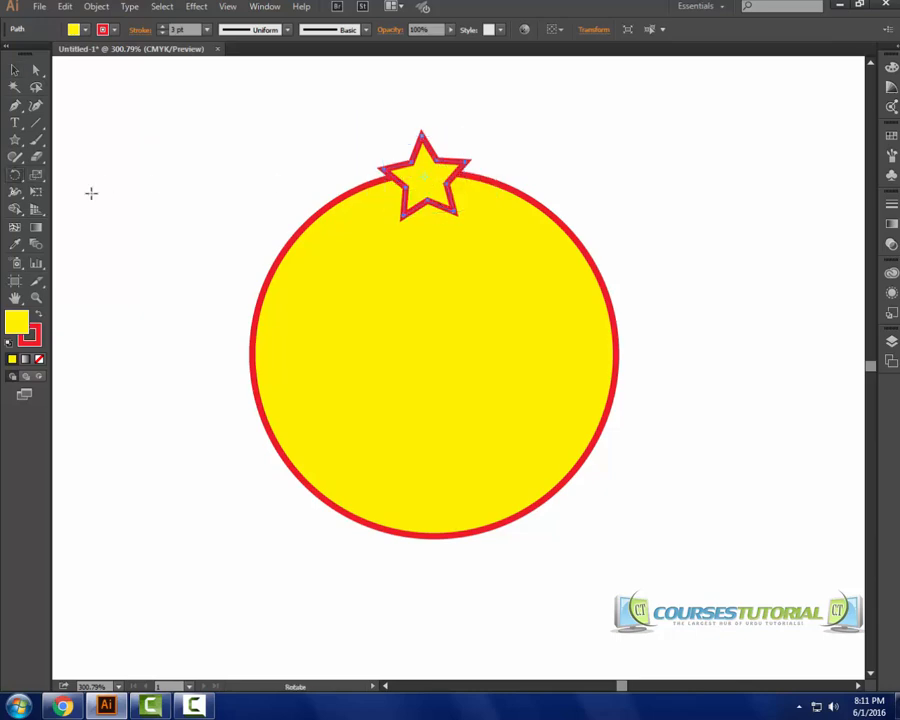
left_click(428, 347)
left_click_drag(426, 168, 514, 263)
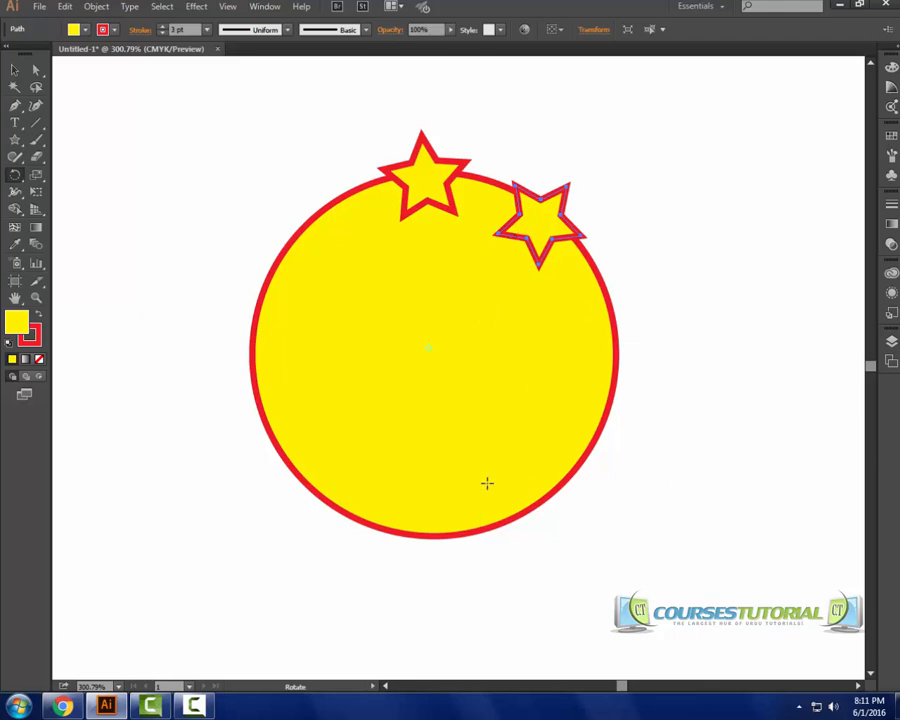
Repeat the rotate-copy transform to add more stars evenly around the circle.
key("v")
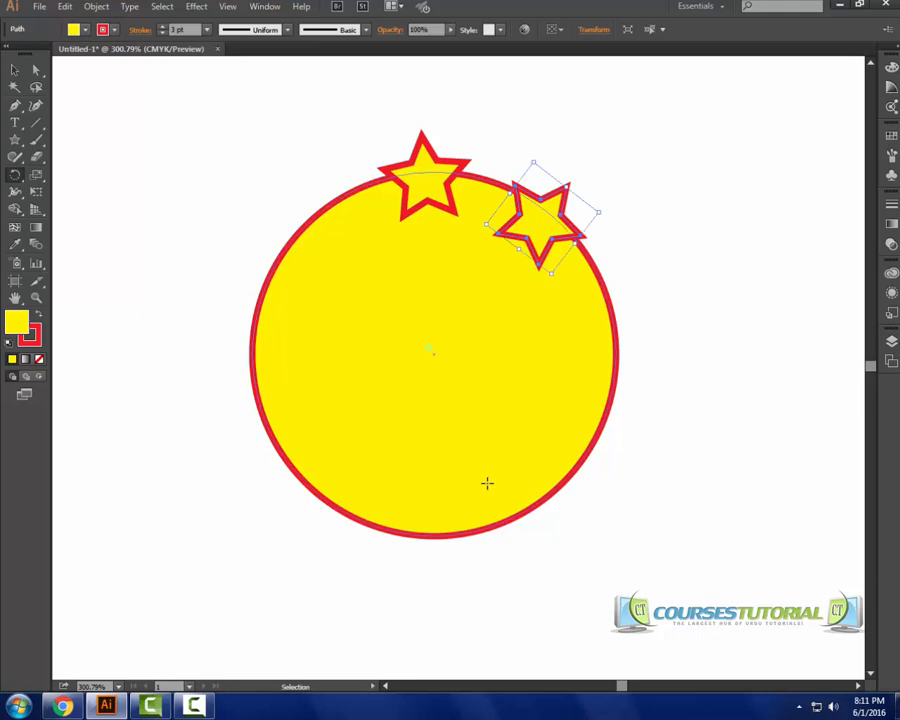
key("ctrl+d")
key("ctrl+d")
key("ctrl+d")
key("ctrl+d")
key("ctrl+d")
key("ctrl+d")
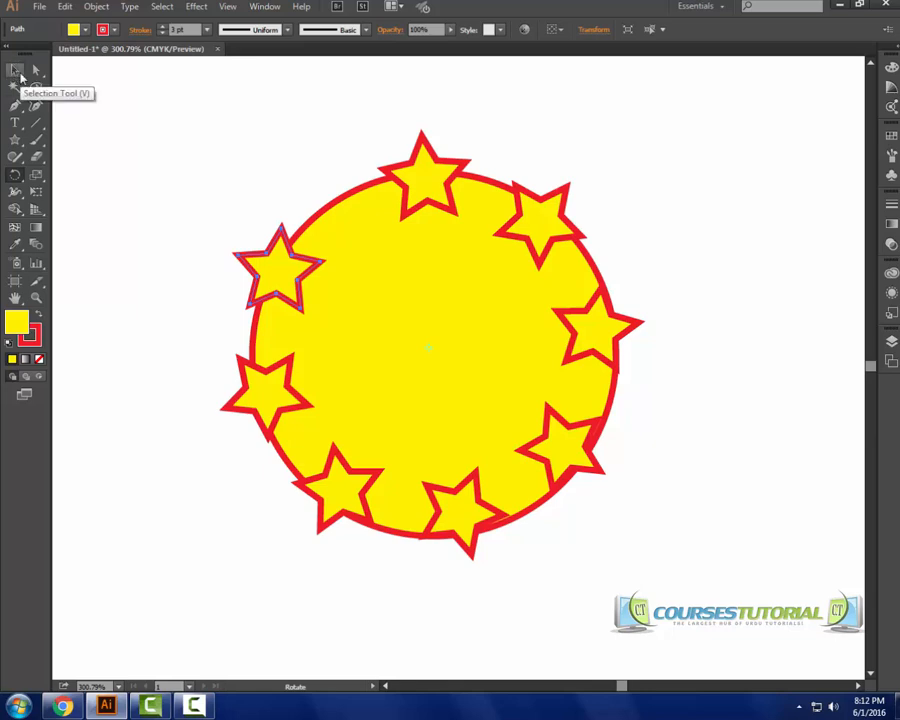
Fit the artboard in the window, select the circle with all its stars, and drag them toward the upper left.
left_click(15, 177)
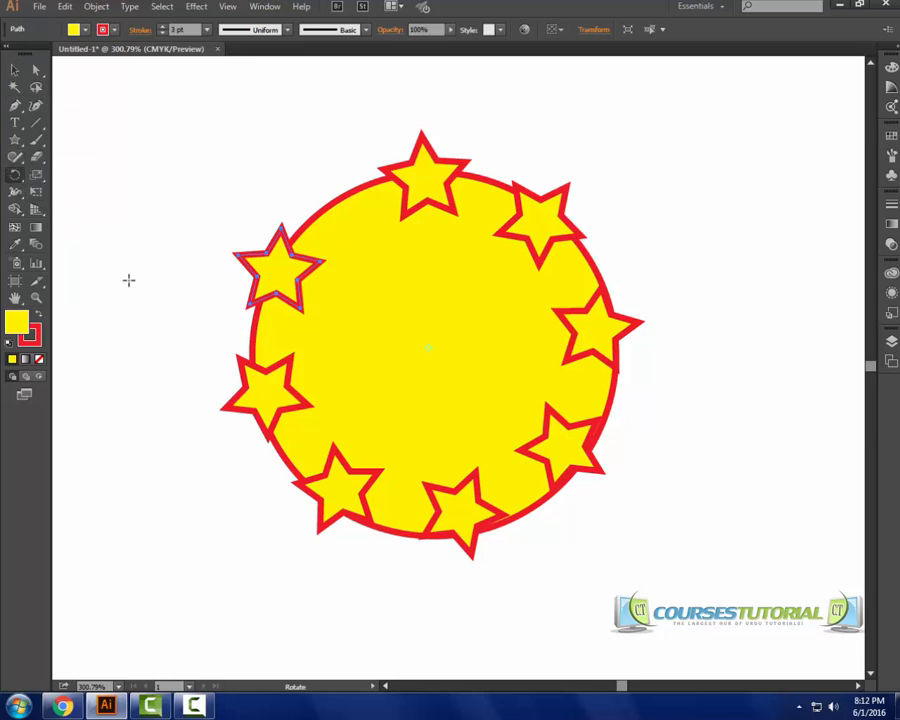
key("ctrl+0")
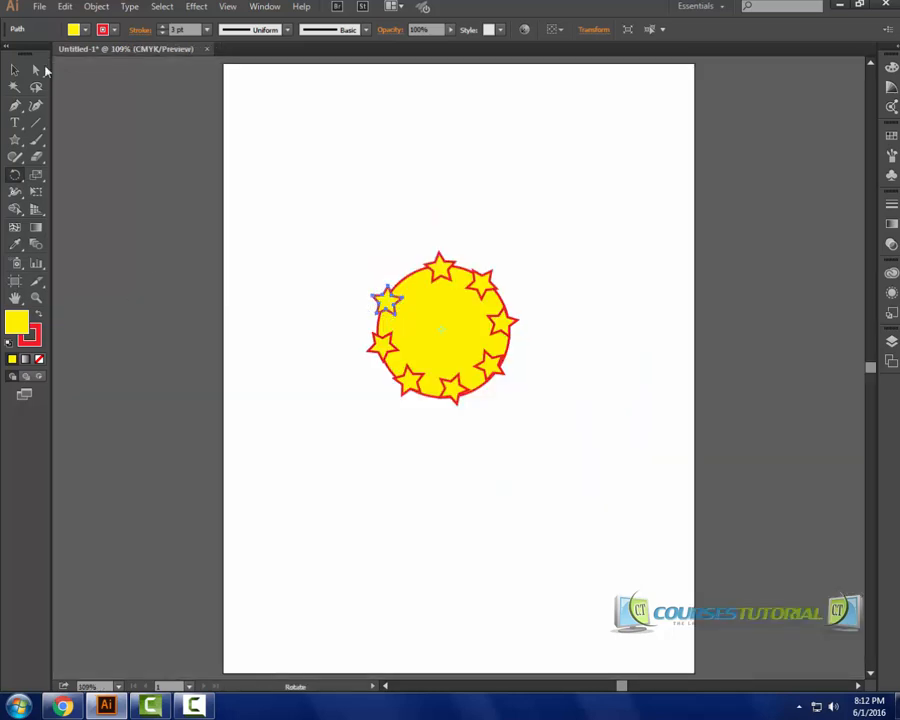
left_click(15, 70)
left_click_drag(346, 218, 536, 512)
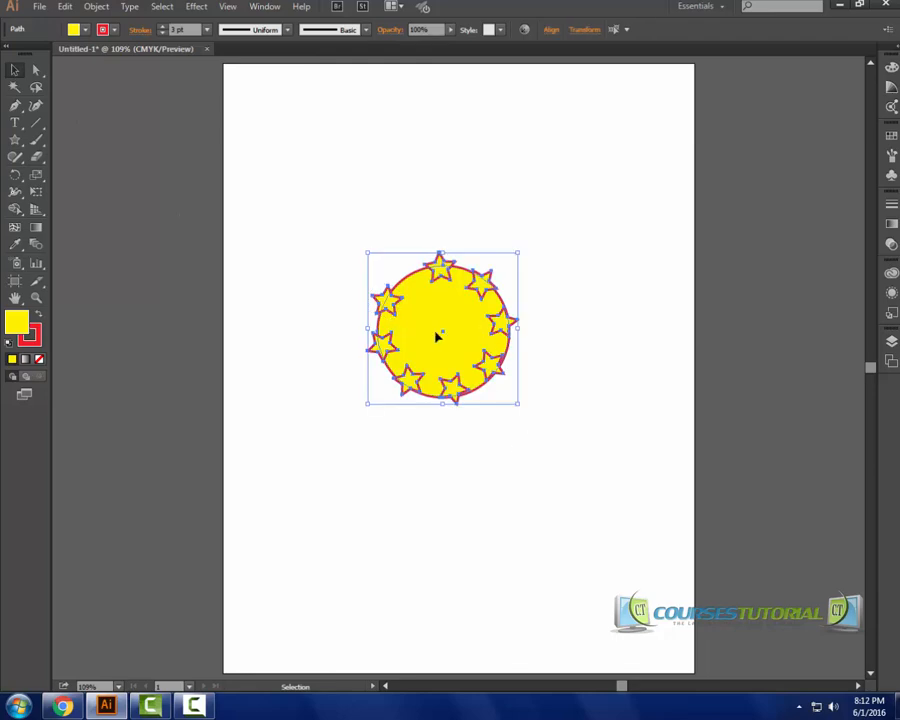
left_click_drag(436, 337, 321, 189)
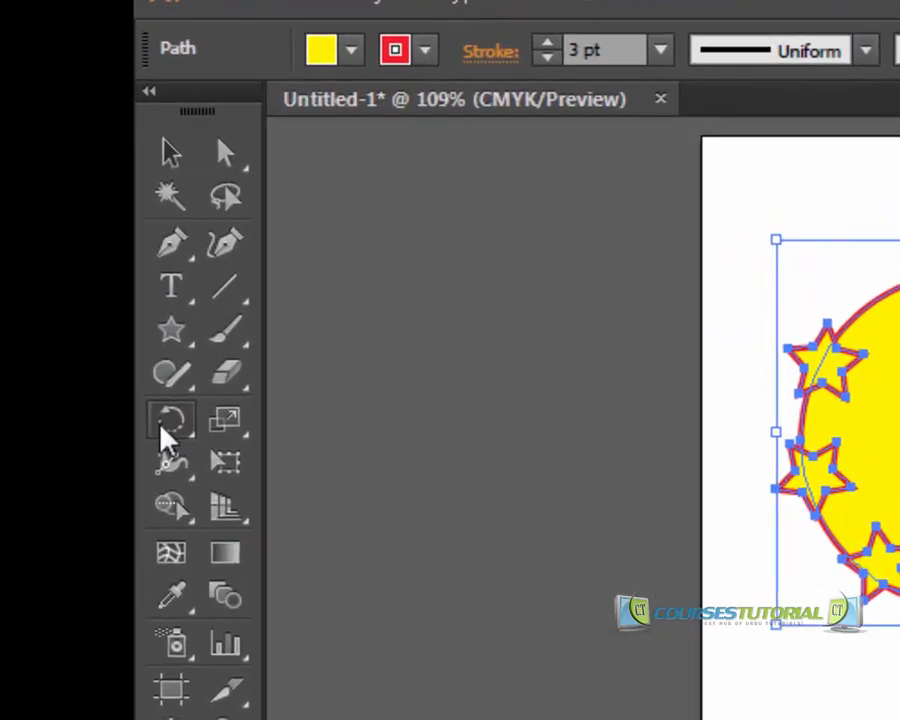
Draw a rounded rectangle below the star-ringed circle with the Rounded Rectangle Tool.
left_click_drag(166, 428, 190, 370)
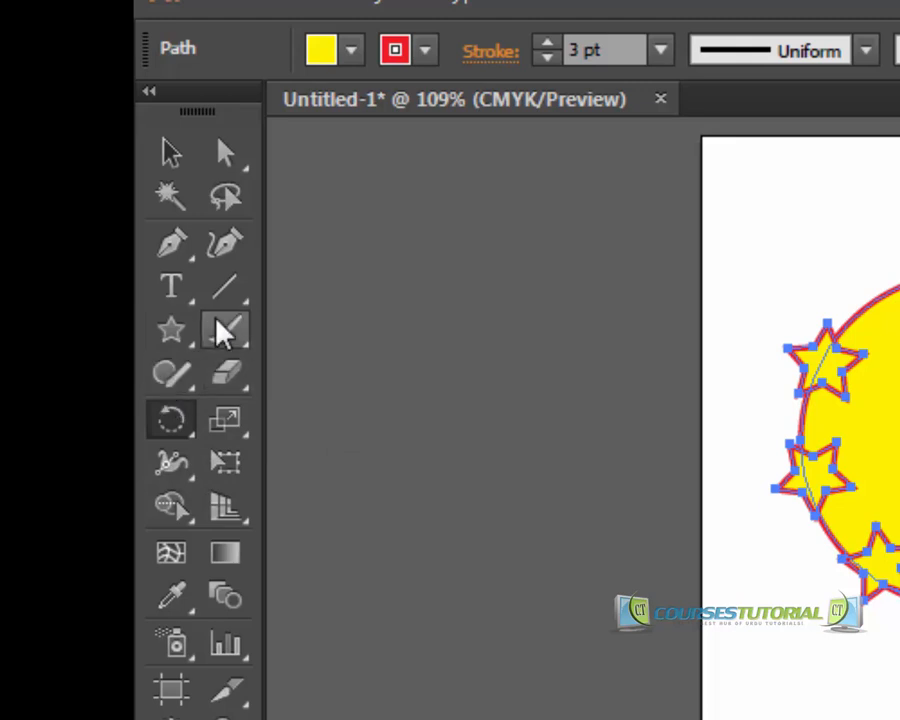
left_click(195, 335)
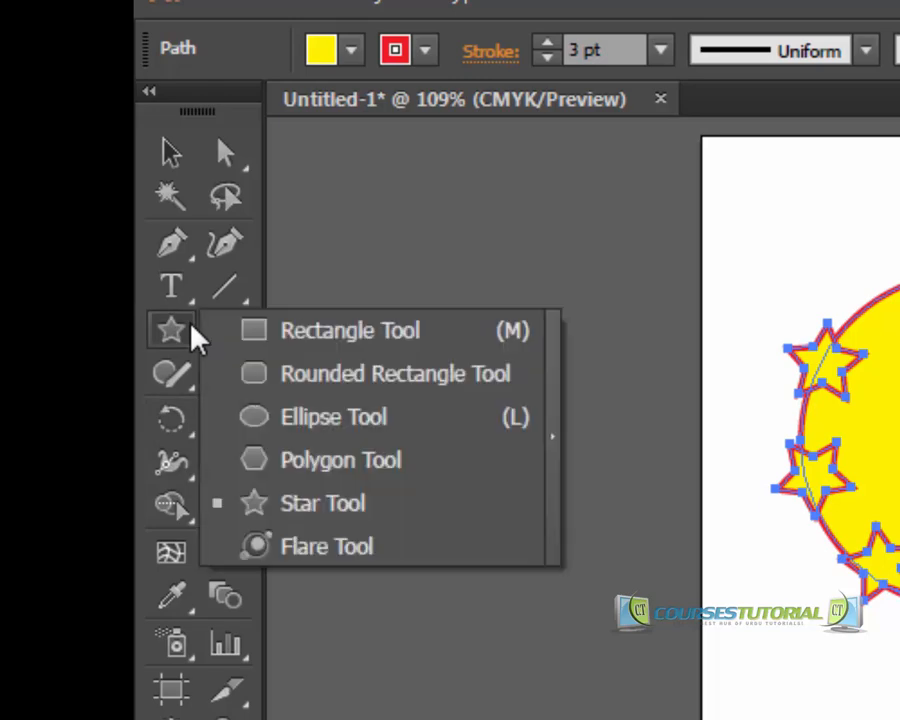
left_click(317, 385)
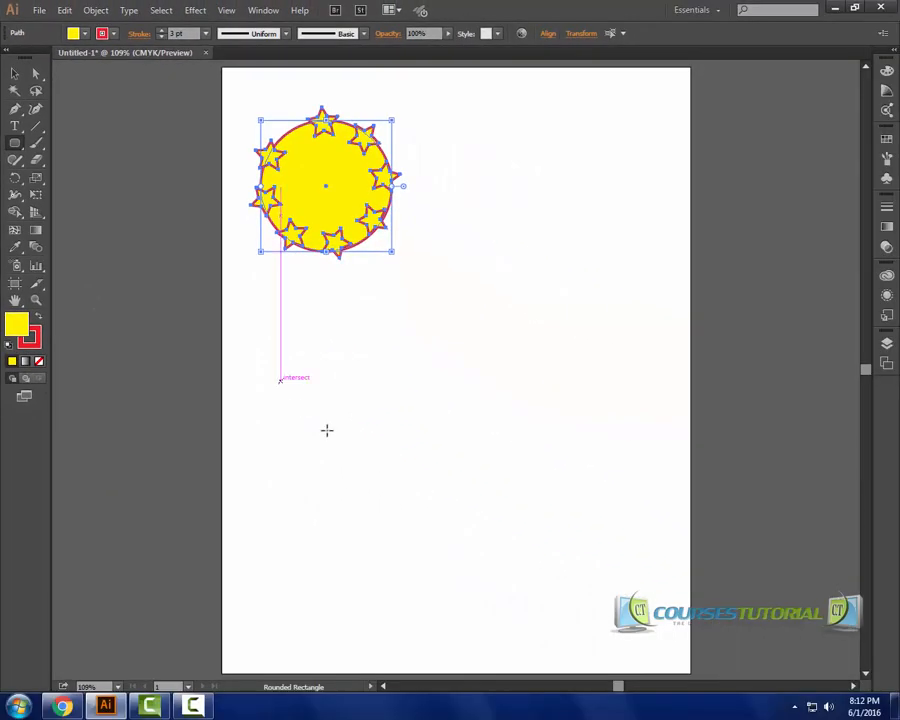
mouse_move(281, 381)
left_mouse_down()
mouse_move(332, 432)
mouse_move(446, 469)
mouse_move(405, 453)
left_mouse_up()
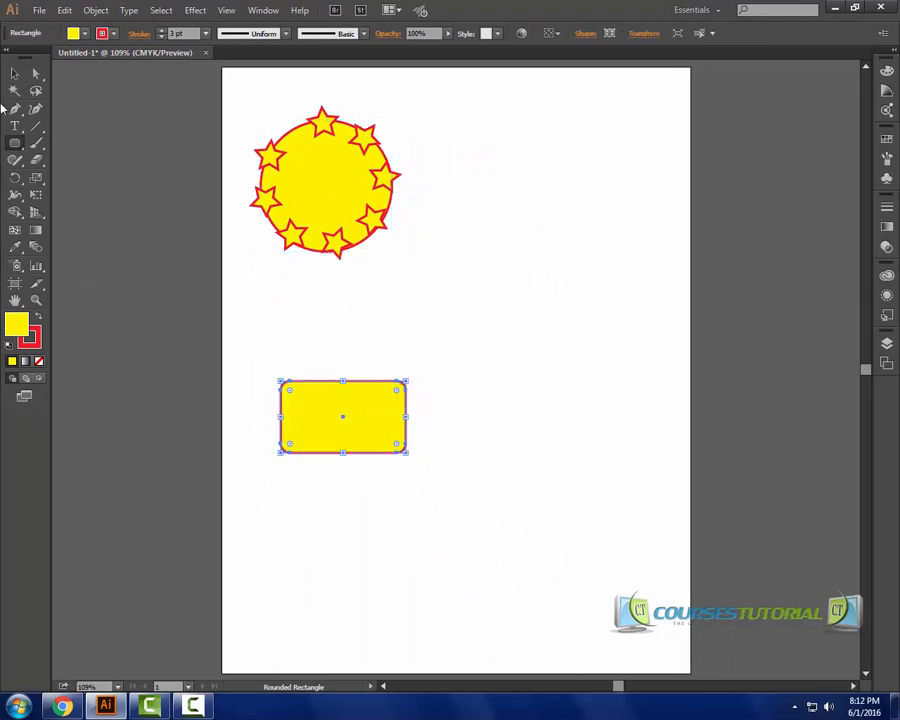
Shear the rounded rectangle horizontally with the Shear Tool into a slanted parallelogram.
left_click(36, 178)
left_click_drag(36, 178, 88, 194)
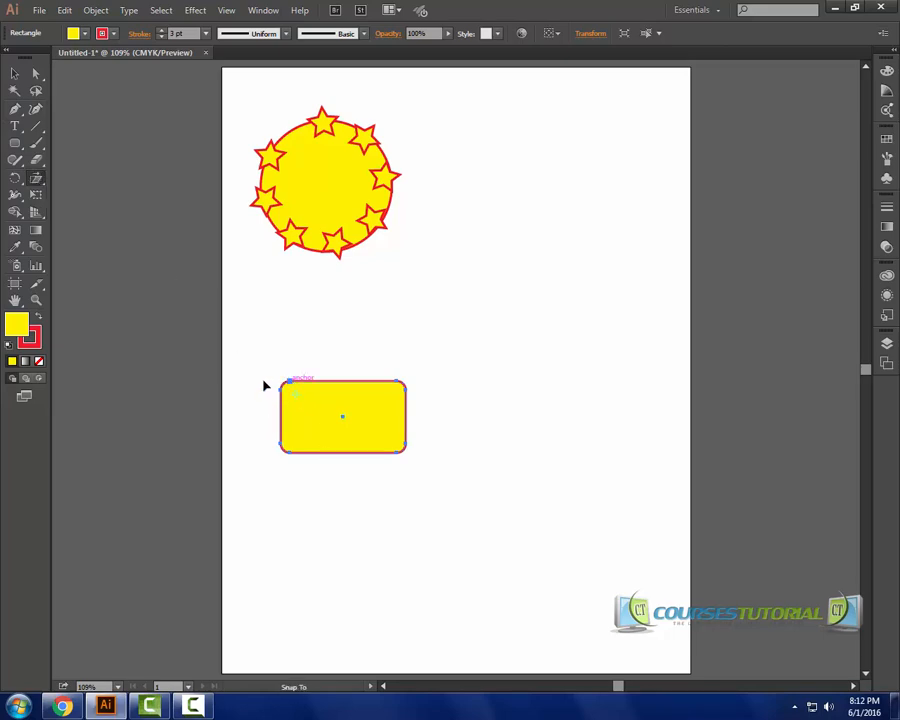
left_click_drag(265, 385, 300, 388)
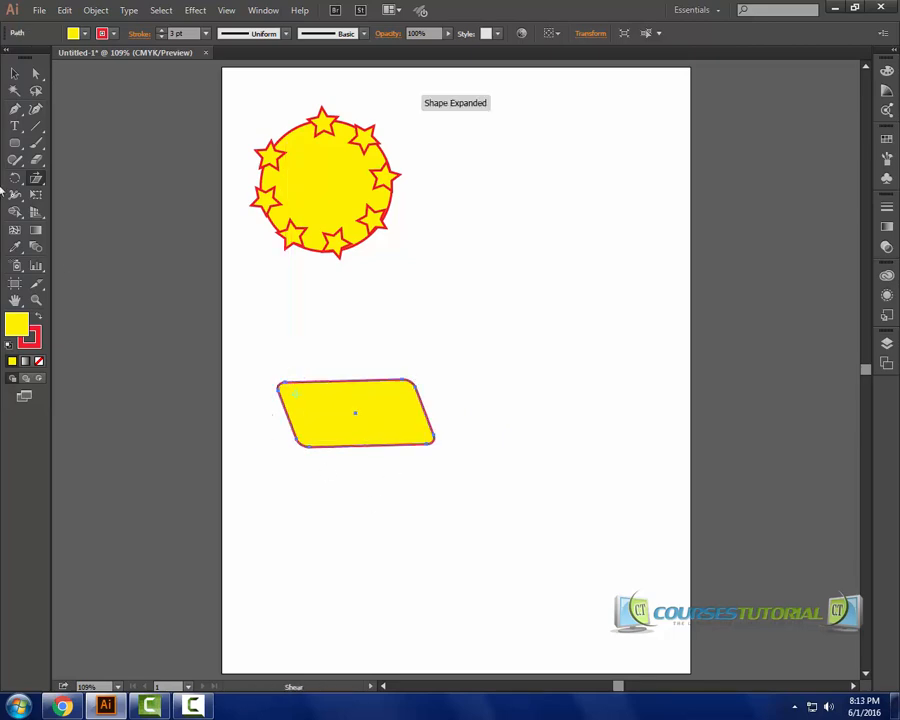
Reflect a copy of the sheared rectangle with the Reflect Tool, placing the mirrored copy to its right.
left_click(15, 178)
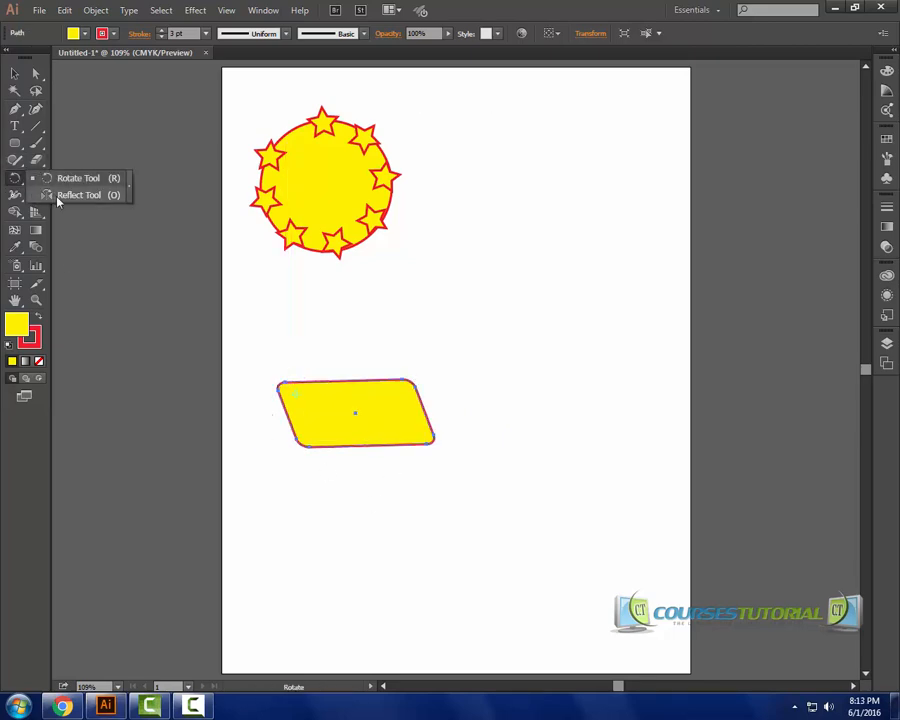
left_click(58, 197)
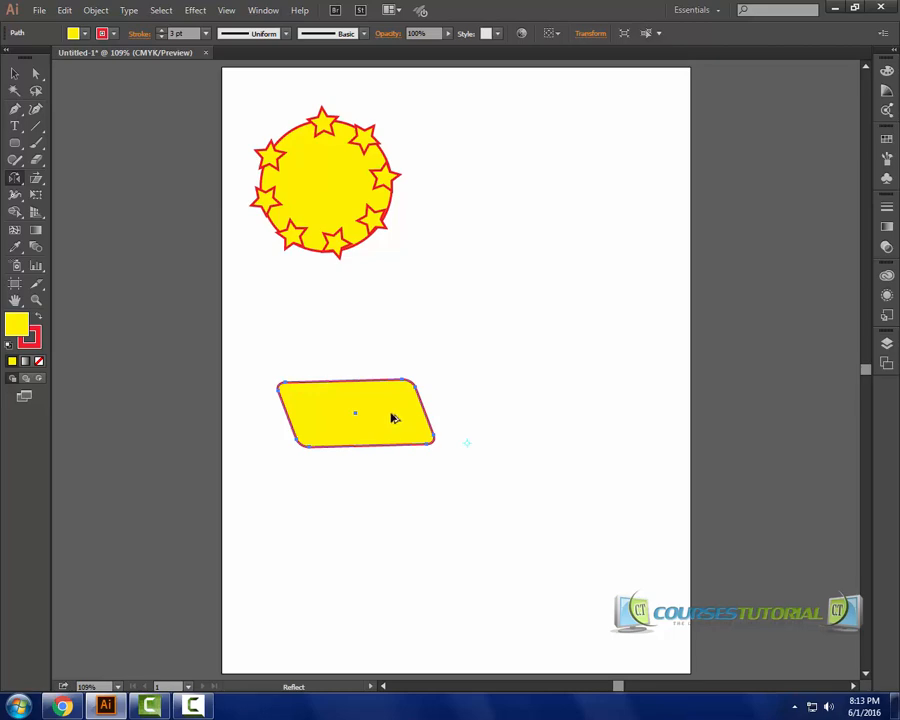
left_click_drag(392, 418, 512, 423)
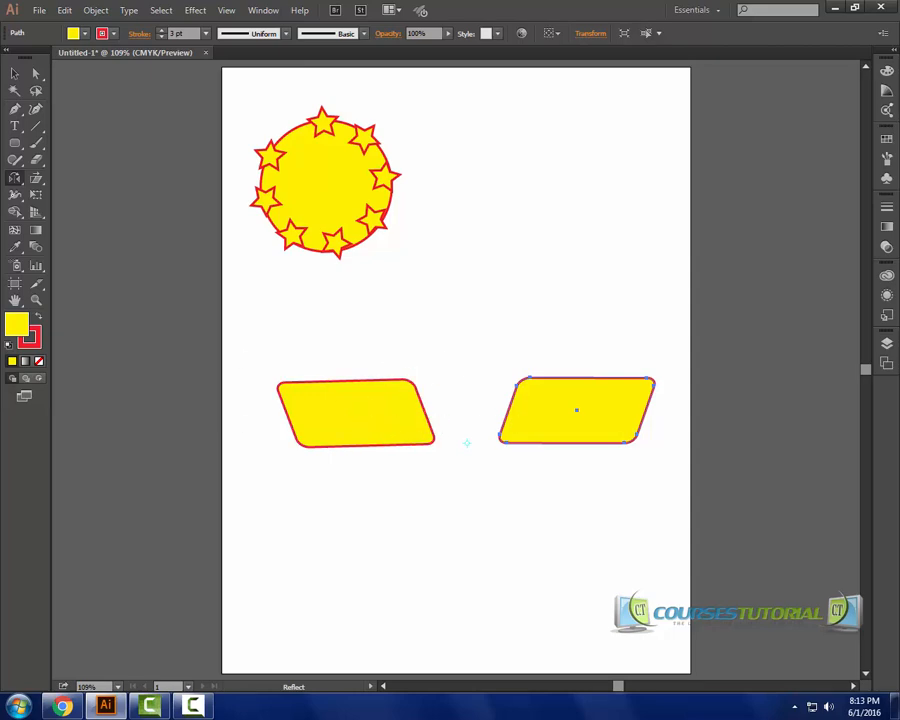
Move the two parallelograms up beneath the circle and reposition the star circle centered above them.
left_click_drag(19, 180, 64, 195)
left_click(14, 73)
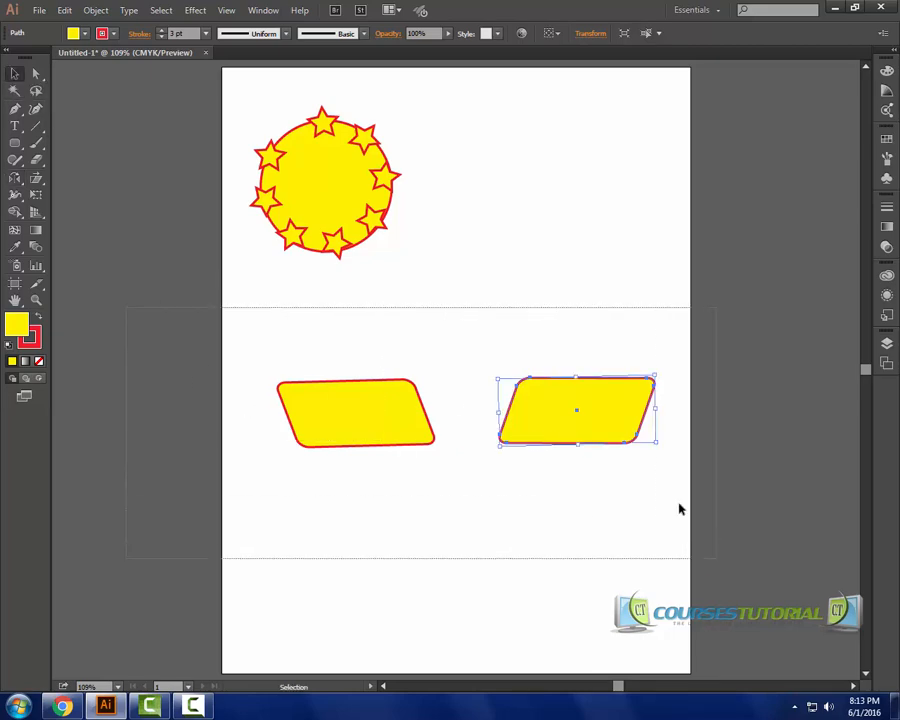
left_click(288, 418, "shift")
left_click_drag(388, 418, 396, 293)
left_click_drag(425, 104, 223, 257)
left_click_drag(448, 108, 237, 245)
left_click_drag(314, 170, 450, 163)
Select the circle and both parallelograms and scale them down together from a corner handle.
left_click_drag(261, 94, 742, 386)
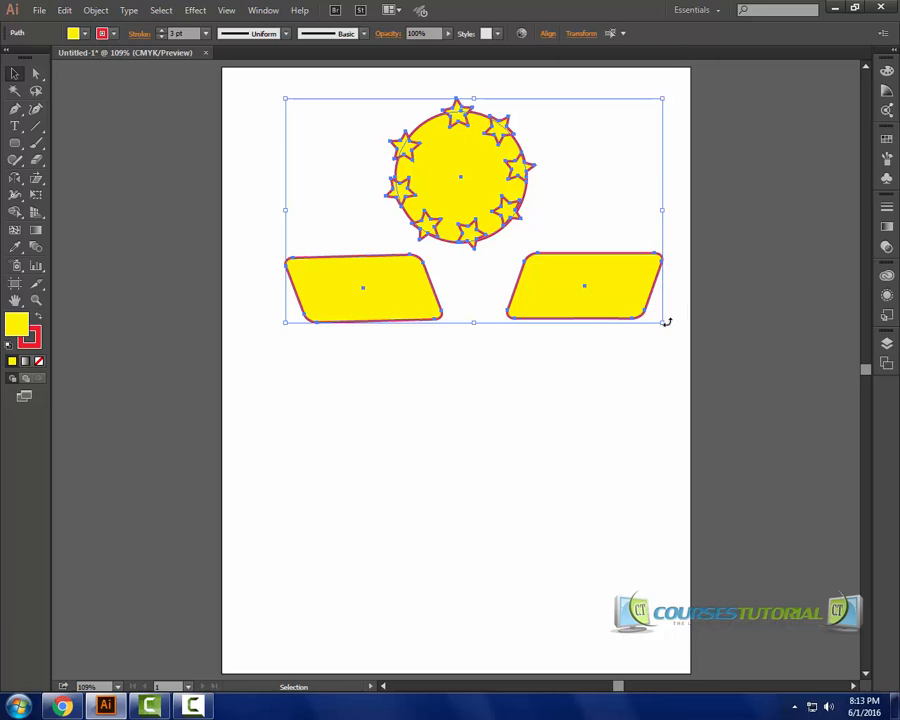
left_click_drag(665, 326, 588, 277)
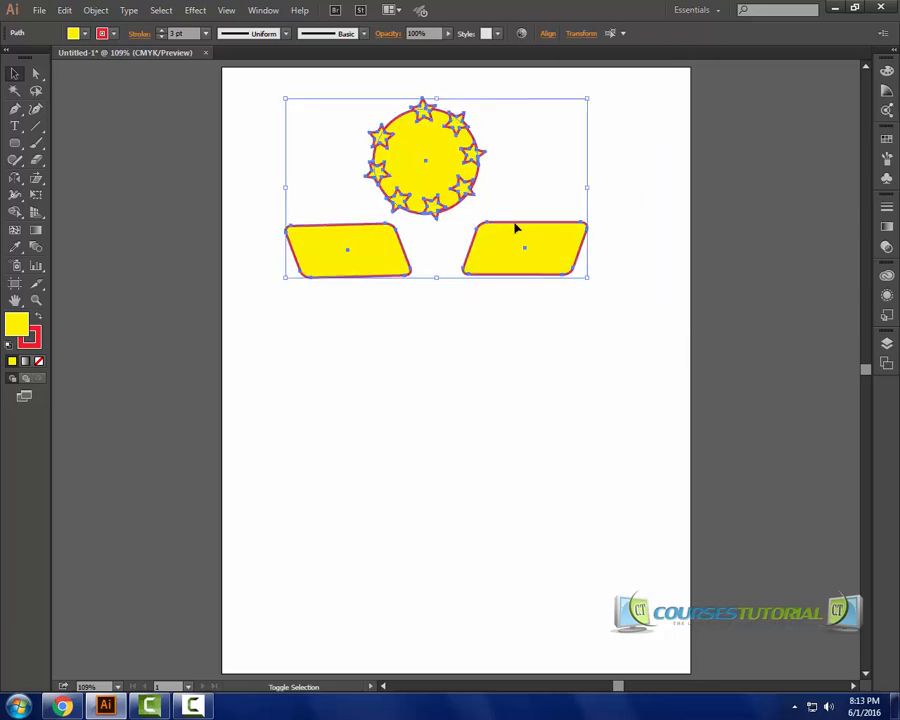
Reselect all three objects and move them up and to the right toward the top of the artboard.
left_click(461, 215)
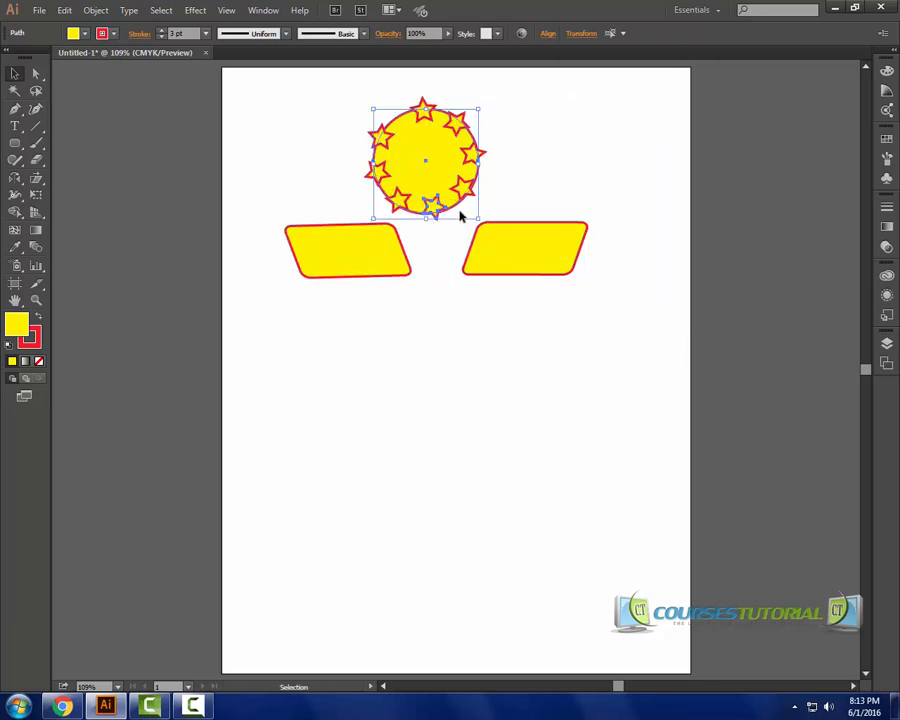
left_click_drag(677, 101, 251, 370)
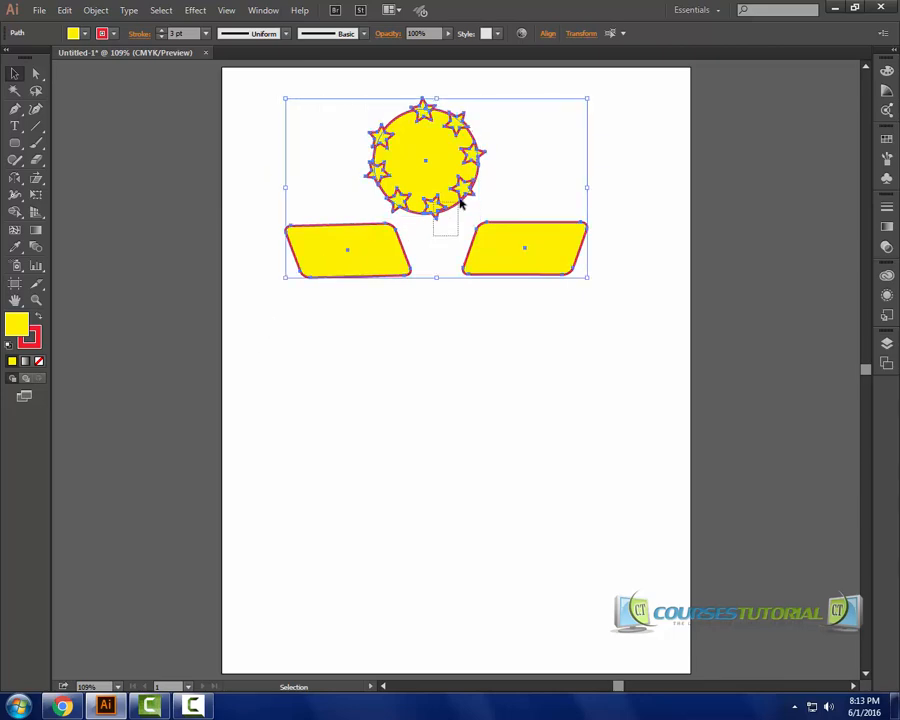
left_click_drag(422, 171, 454, 144)
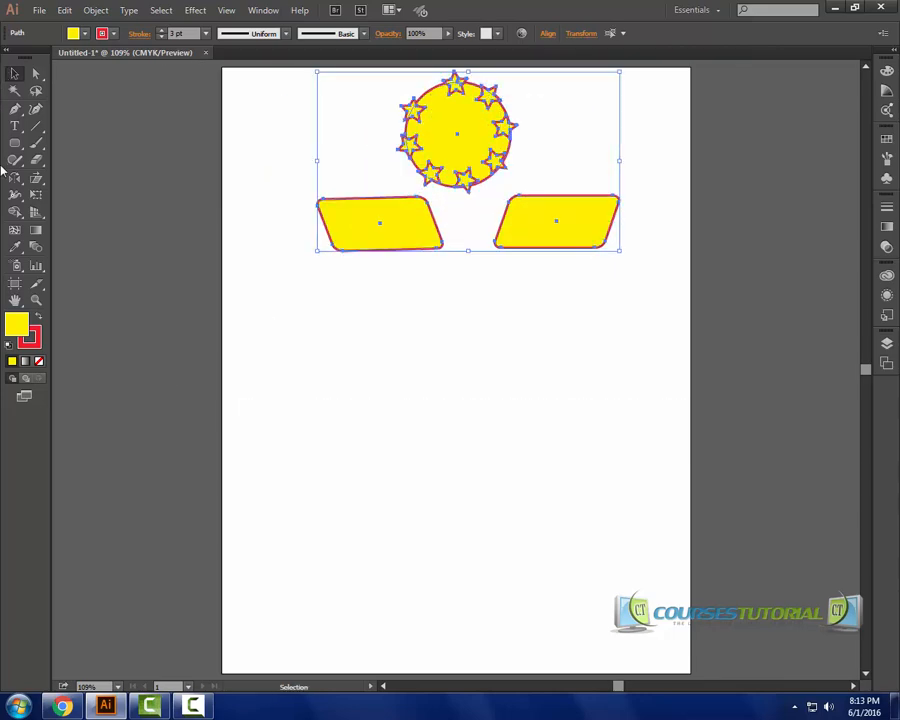
Draw a new rectangle in the lower half of the artboard with the Rectangle Tool.
left_click_drag(18, 179, 72, 179)
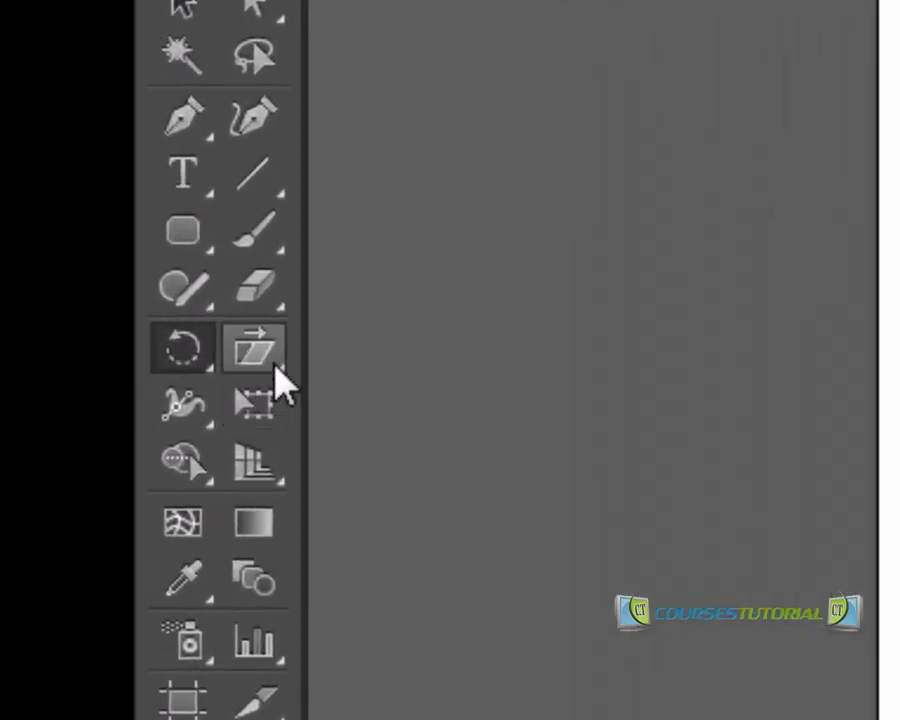
left_click_drag(245, 348, 281, 241)
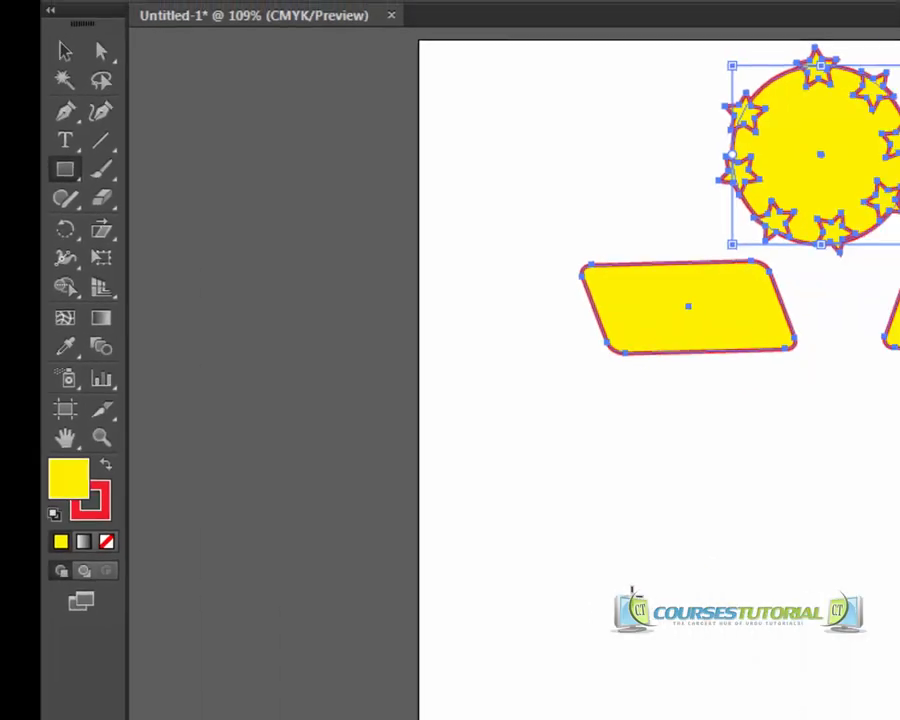
left_click_drag(344, 391, 541, 508)
Scale the new rectangle with the Scale Tool so it becomes narrower and taller.
left_click_drag(36, 178, 88, 177)
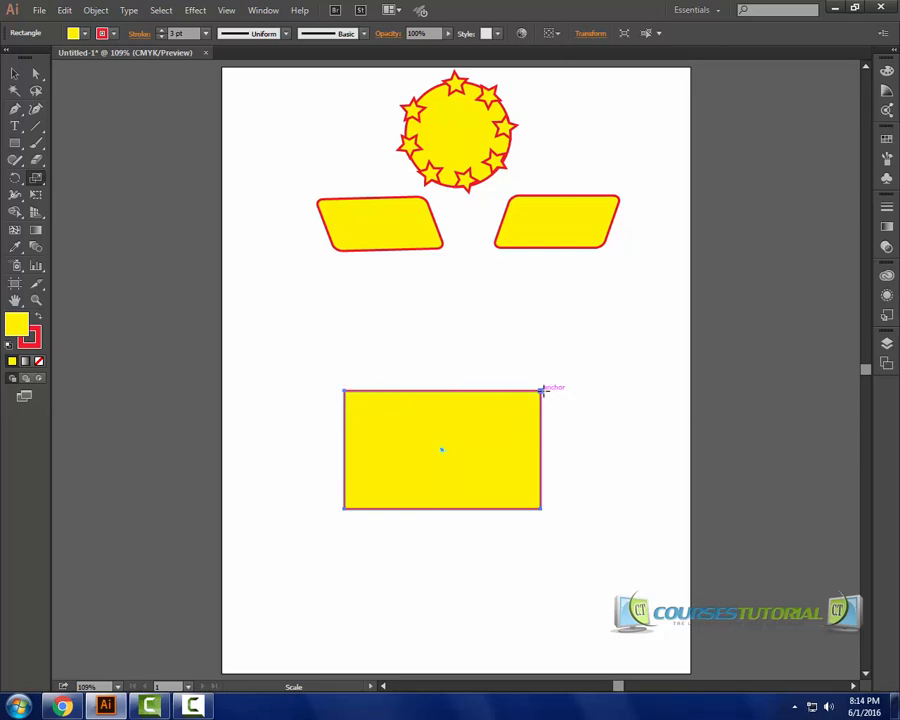
left_click_drag(541, 390, 518, 371)
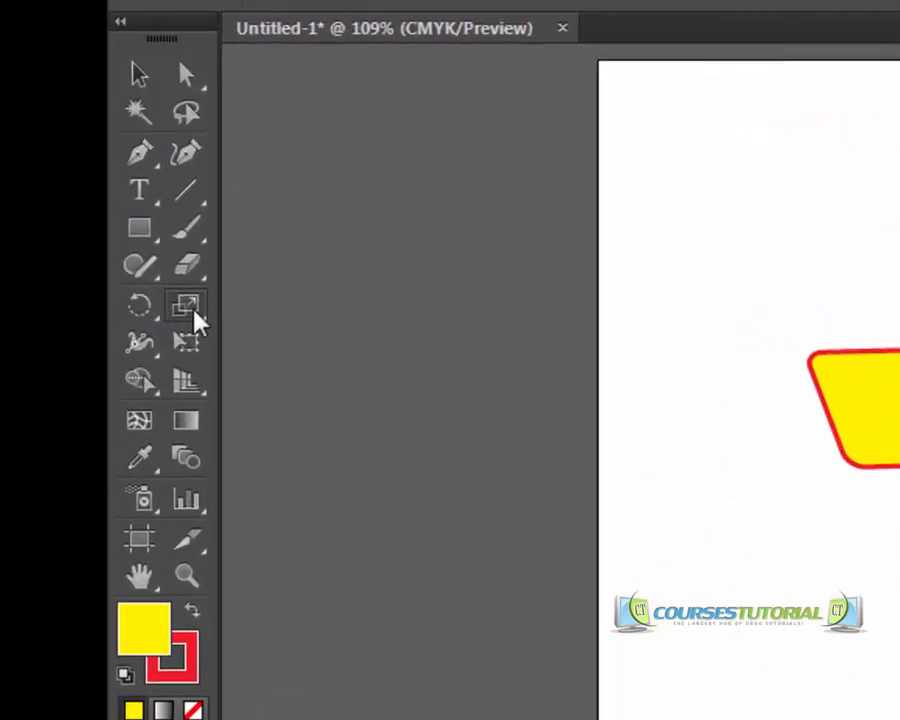
Shear the rectangle vertically with the Shear Tool so its right side drops lower.
left_click(37, 179)
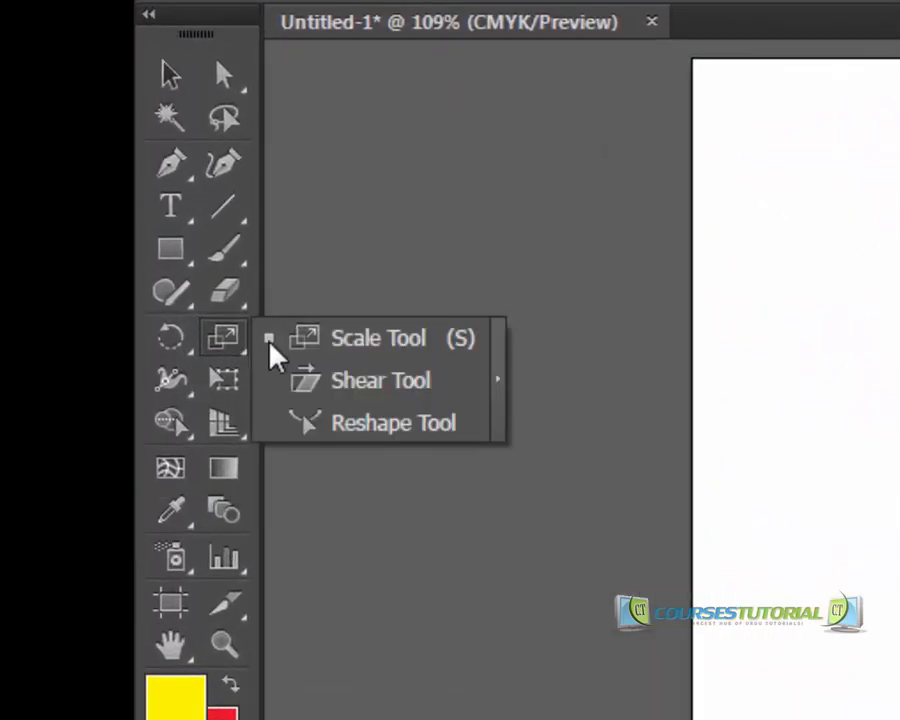
left_click(380, 382)
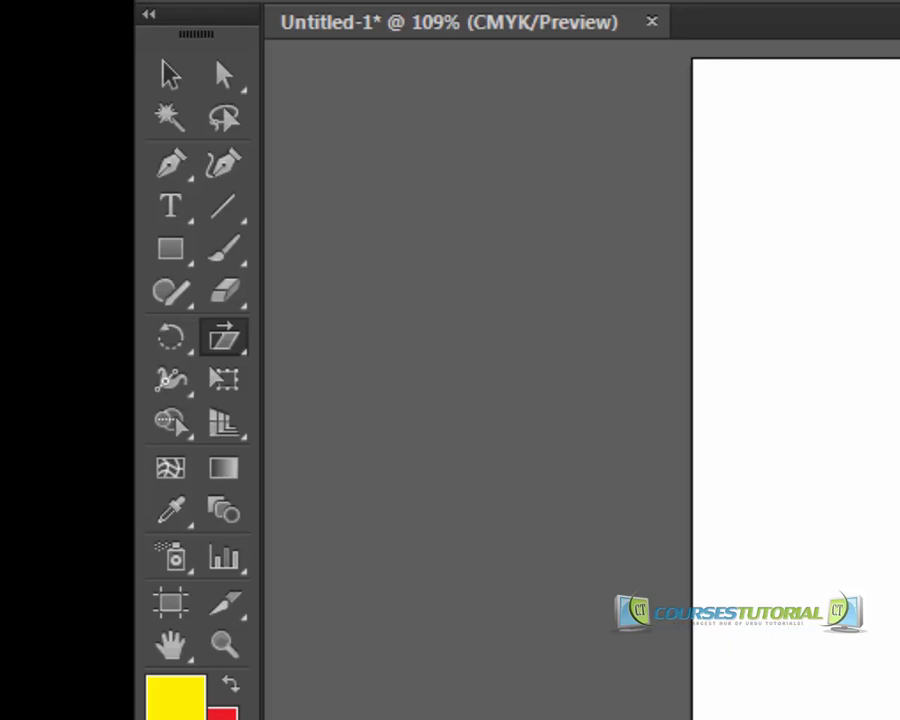
left_click_drag(518, 371, 524, 421)
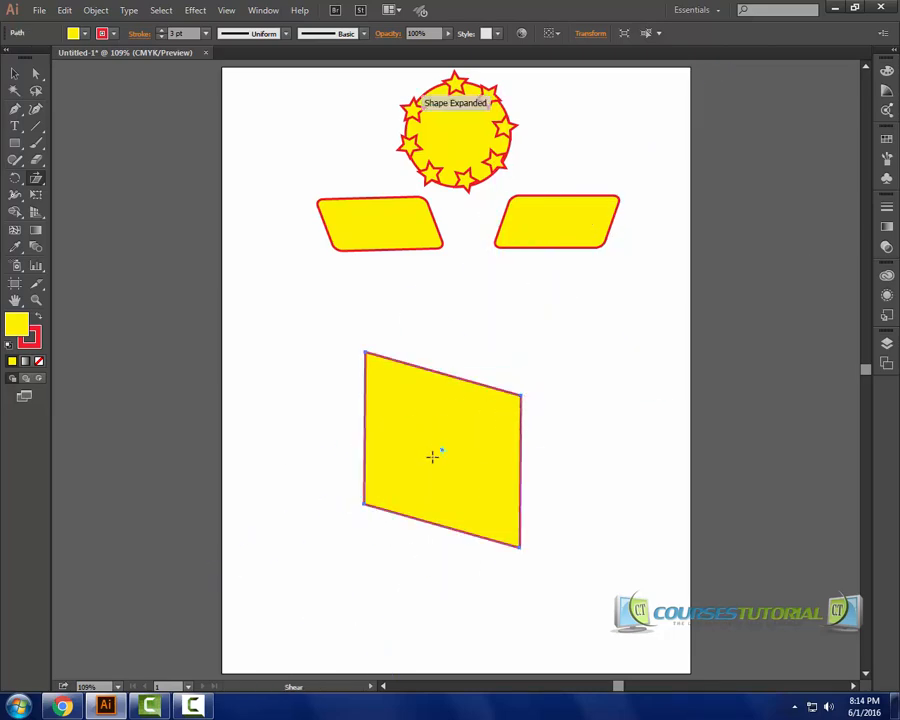
Drag the sheared rectangle with the Reshape Tool, moving it lower on the artboard.
left_click(36, 177)
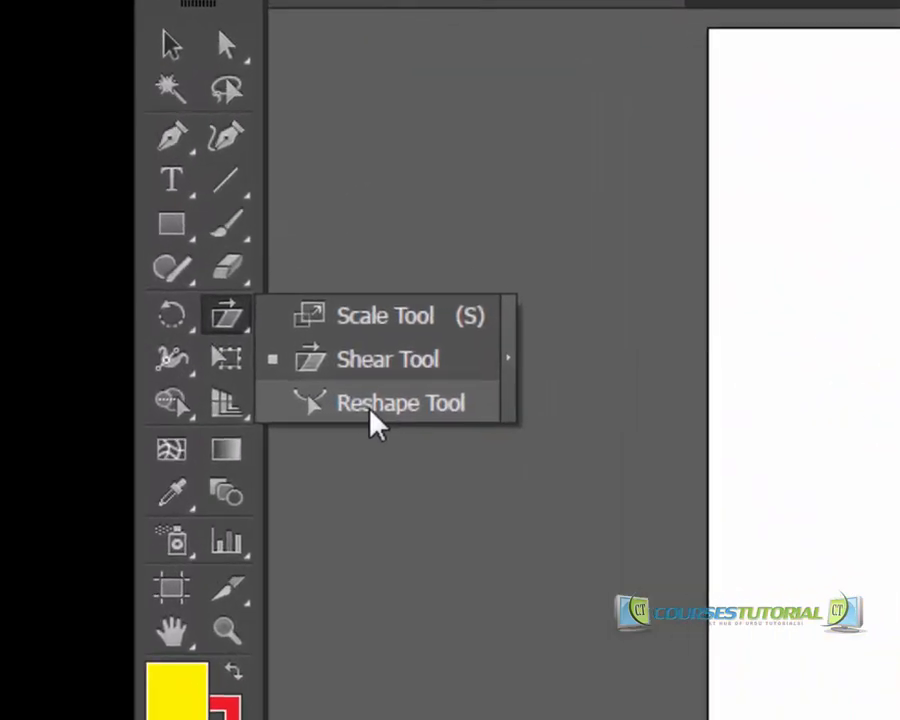
left_click(371, 405)
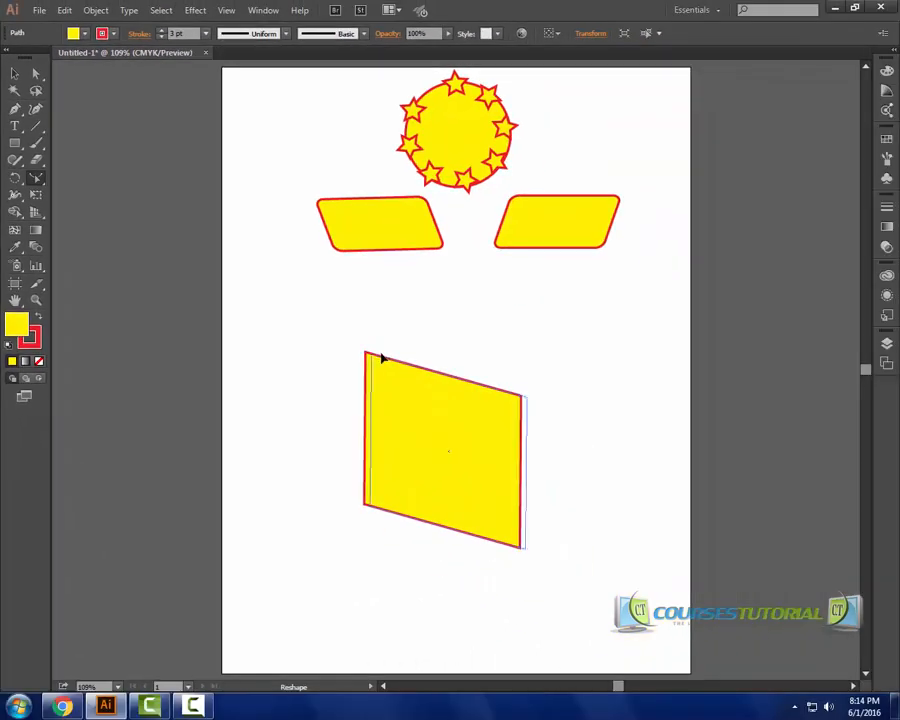
left_click_drag(381, 358, 400, 380)
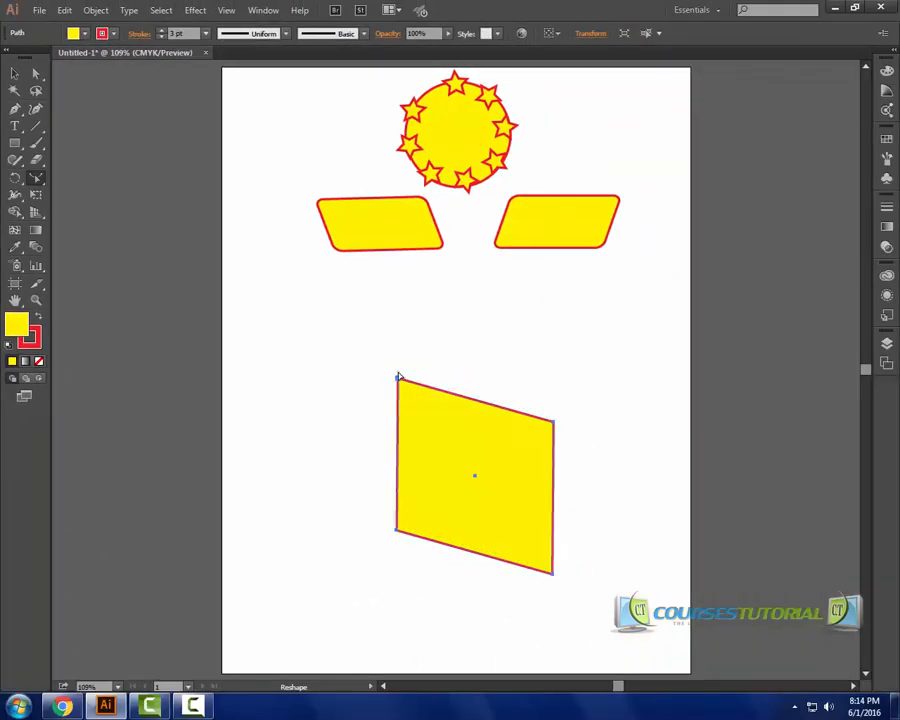
left_click_drag(420, 341, 365, 430)
left_click_drag(398, 381, 427, 435)
left_click_drag(476, 497, 395, 391)
left_click_drag(465, 413, 422, 546)
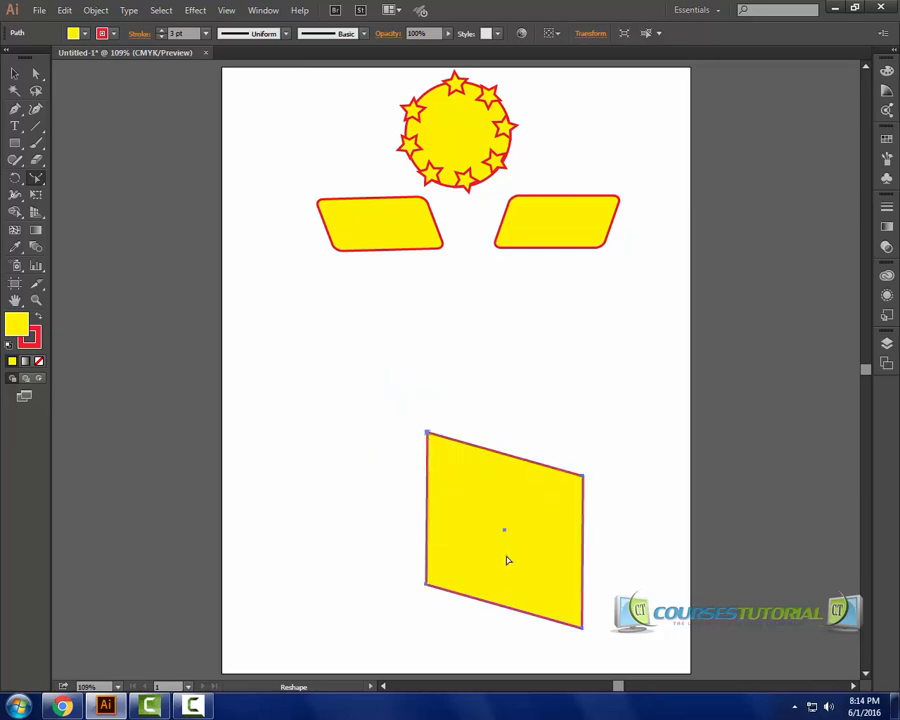
Widen the stroke at the shape's top-left and bottom-left corners with the Width Tool.
left_click(32, 178)
left_click(70, 178)
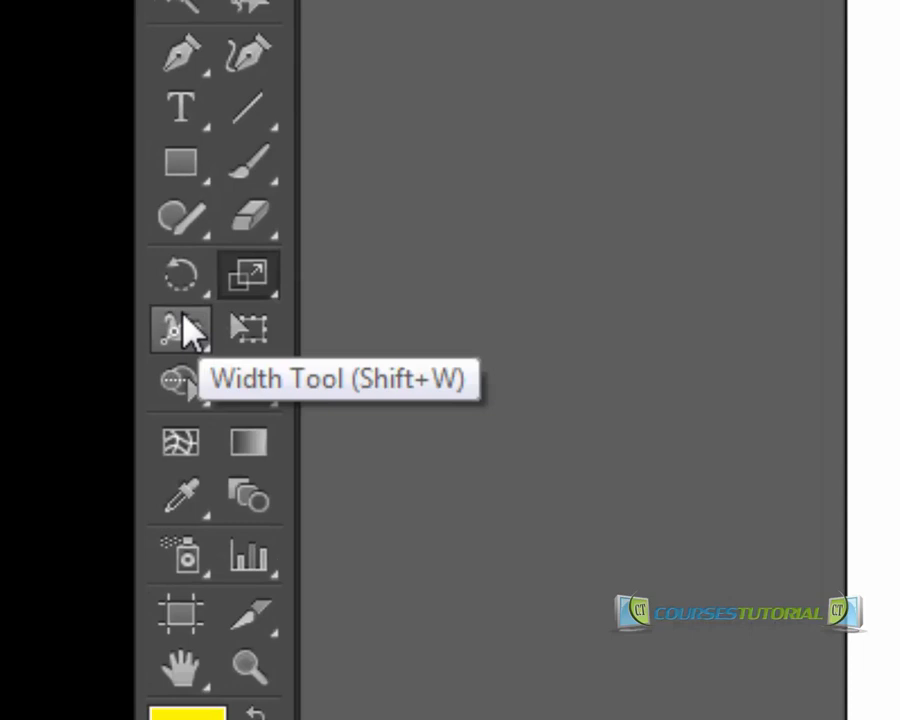
left_click_drag(190, 330, 252, 326)
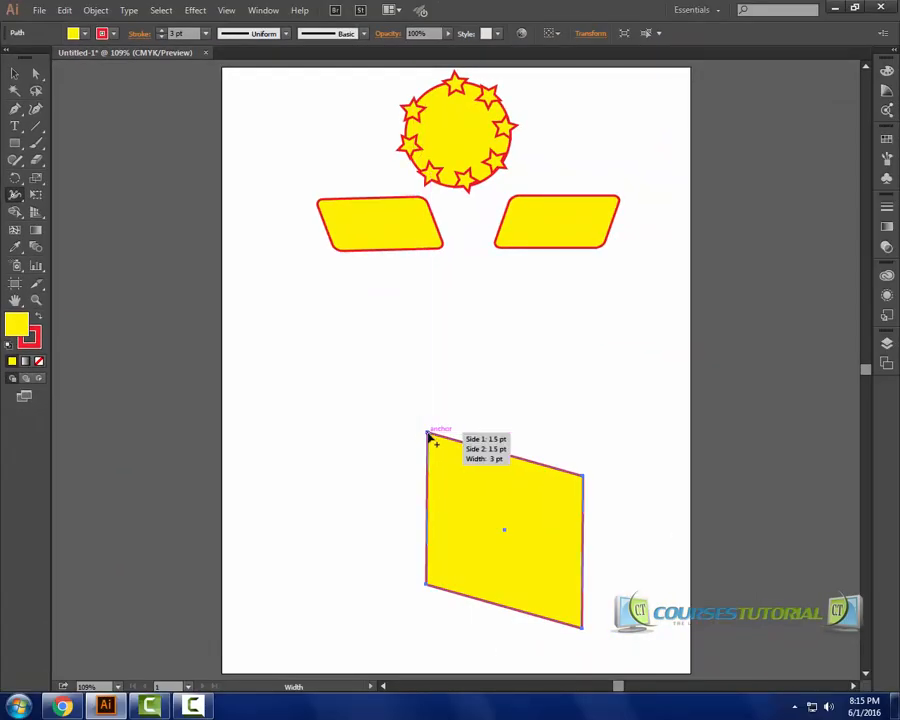
mouse_move(428, 437)
left_mouse_down()
mouse_move(424, 406)
mouse_move(435, 420)
mouse_move(424, 430)
left_mouse_up()
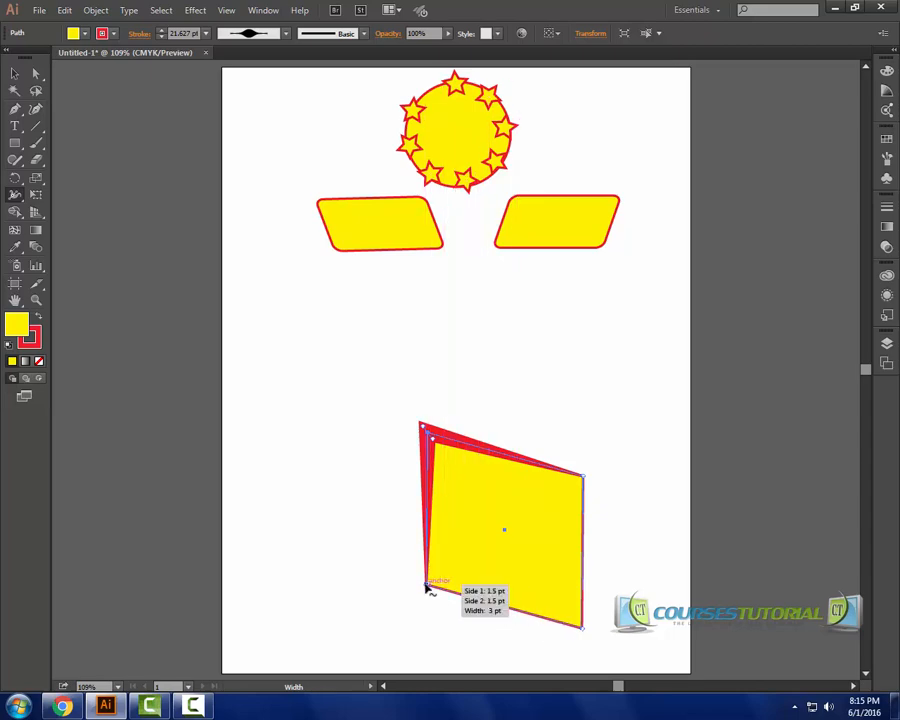
mouse_move(415, 601)
left_mouse_down()
mouse_move(405, 603)
mouse_move(430, 604)
mouse_move(410, 609)
left_mouse_up()
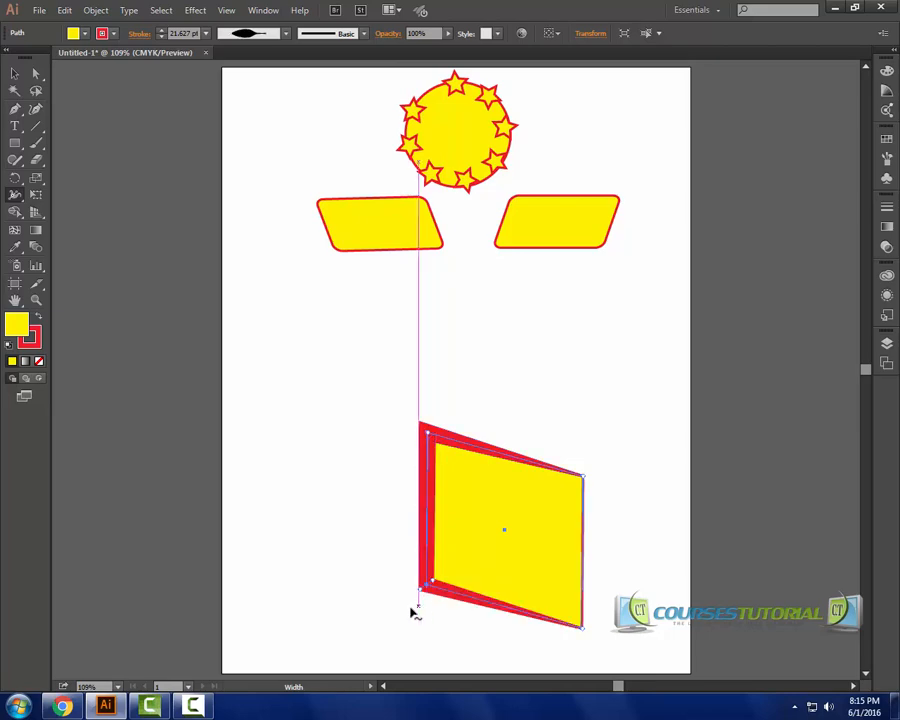
Select the shape and change its stroke color to dark blue from the stroke swatches, then deselect.
left_click(14, 75)
left_click(275, 373)
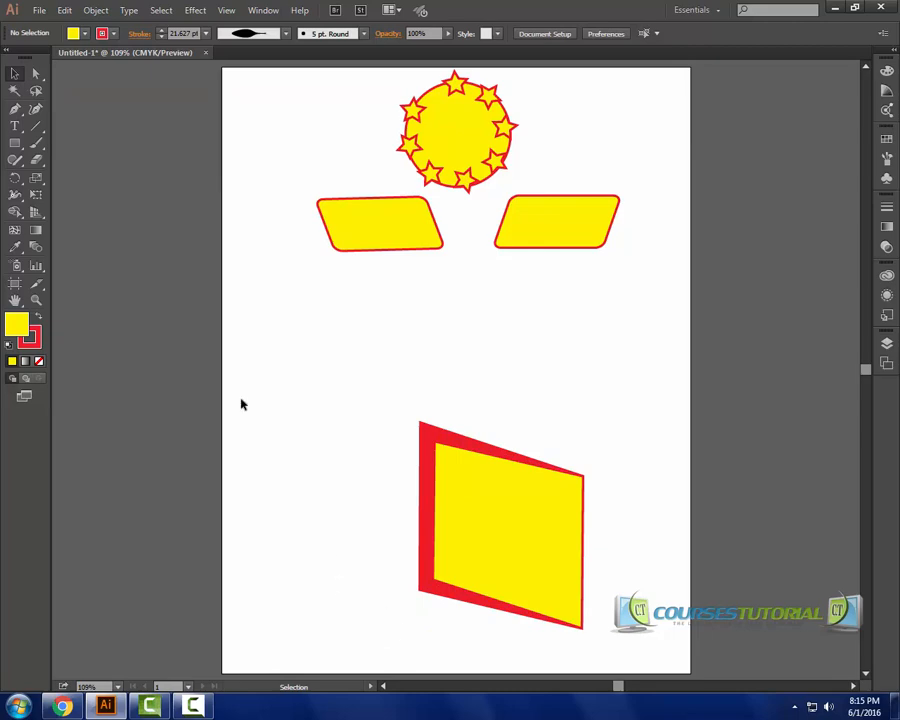
left_click(424, 432)
left_click(101, 33)
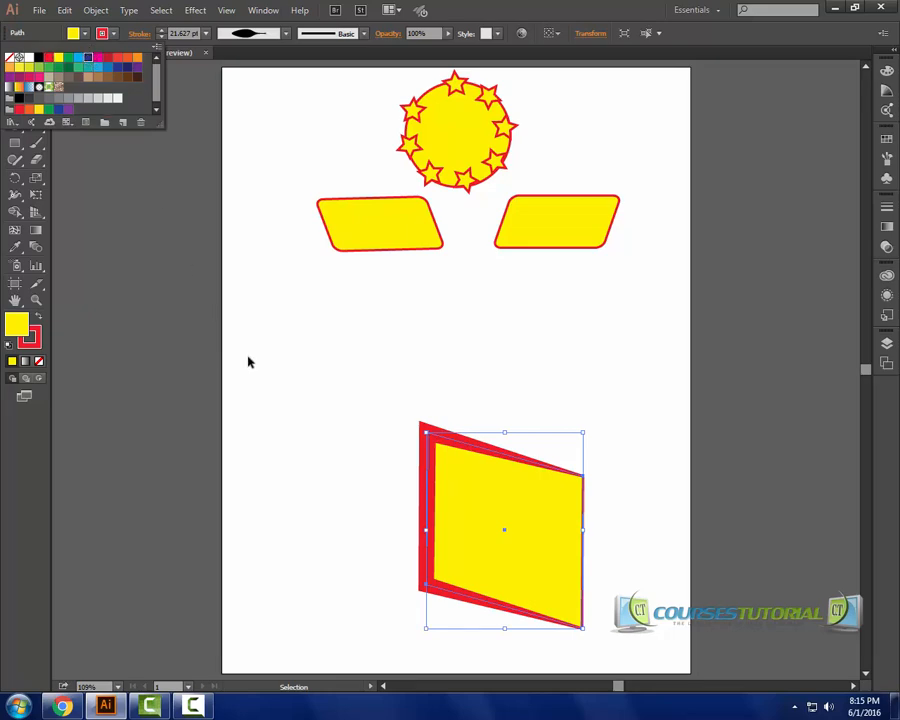
left_click(366, 387)
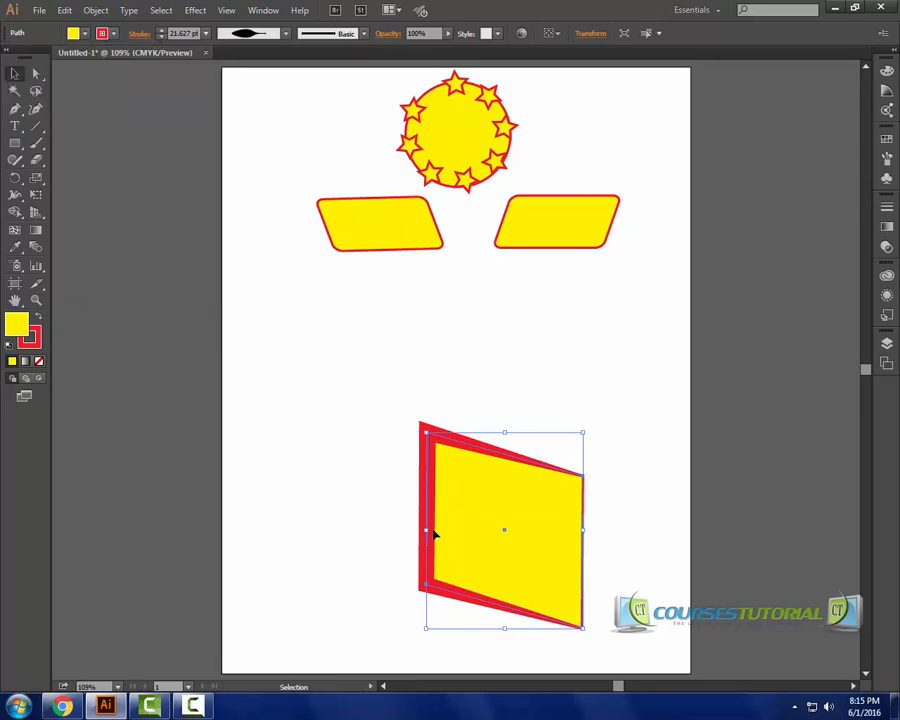
left_click(112, 31)
left_click(86, 60)
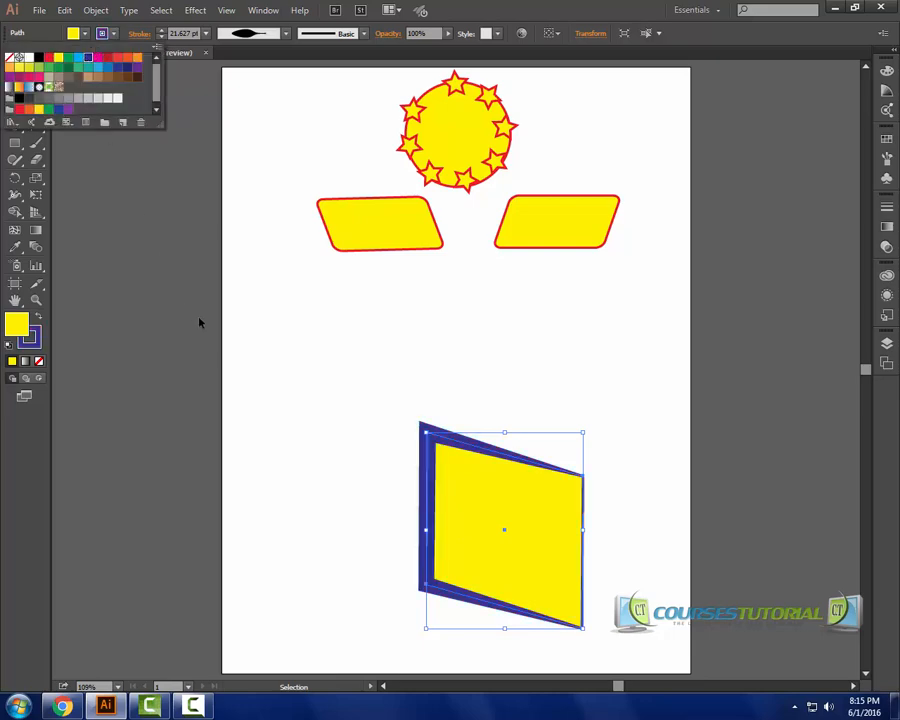
left_click(199, 320)
left_click(303, 408)
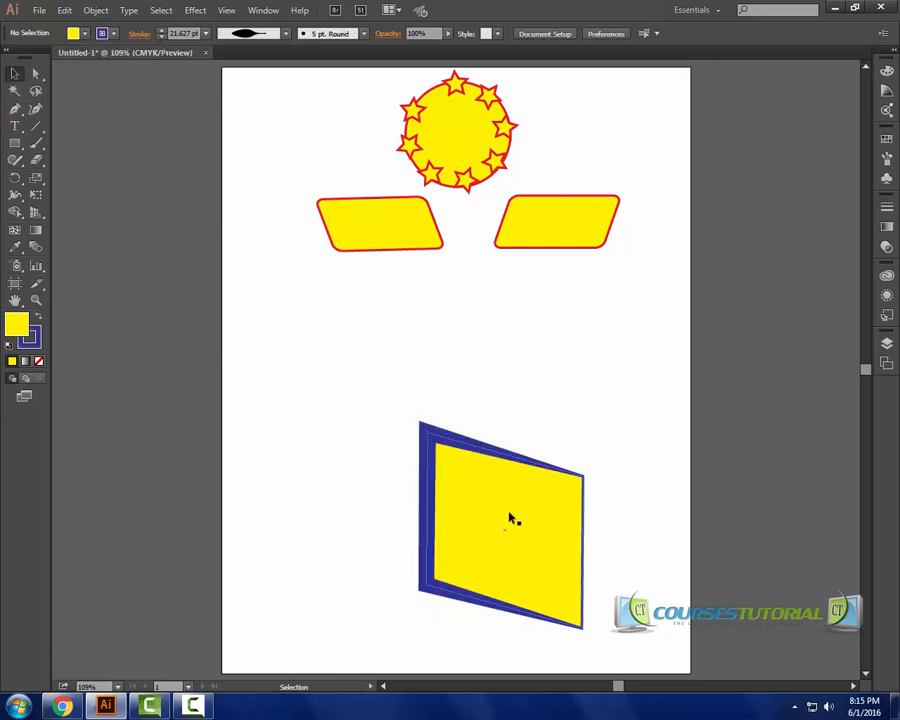
Distort the blue-stroked shape's top corners and left edge with the Warp Tool.
left_click(14, 194)
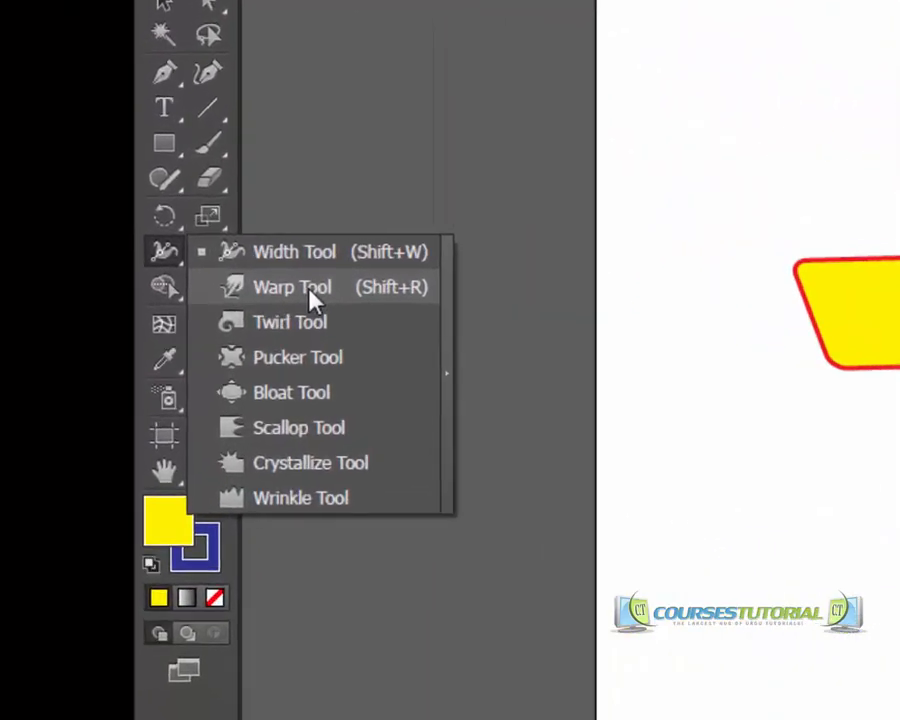
left_click(312, 291)
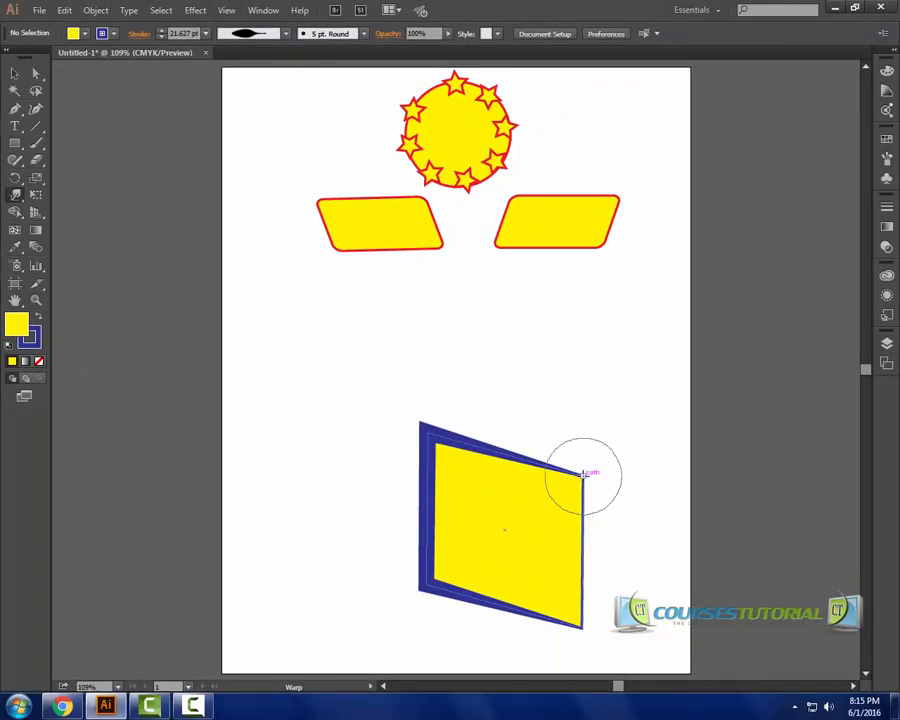
mouse_move(585, 473)
left_mouse_down()
mouse_move(649, 436)
mouse_move(663, 413)
left_mouse_up()
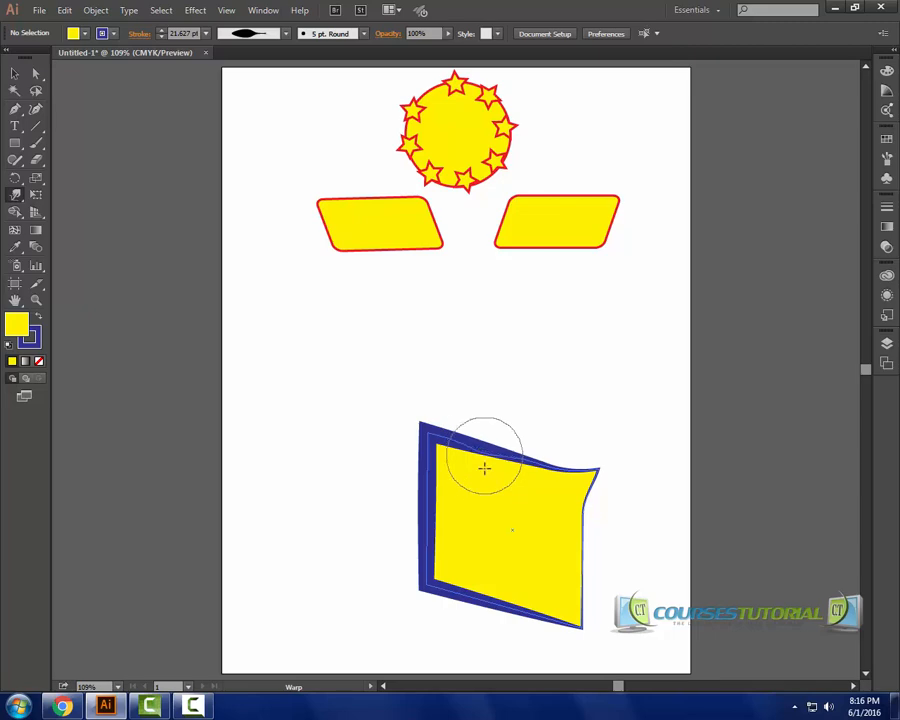
mouse_move(470, 504)
left_mouse_down()
mouse_move(442, 474)
mouse_move(442, 430)
mouse_move(426, 432)
mouse_move(382, 378)
left_mouse_up()
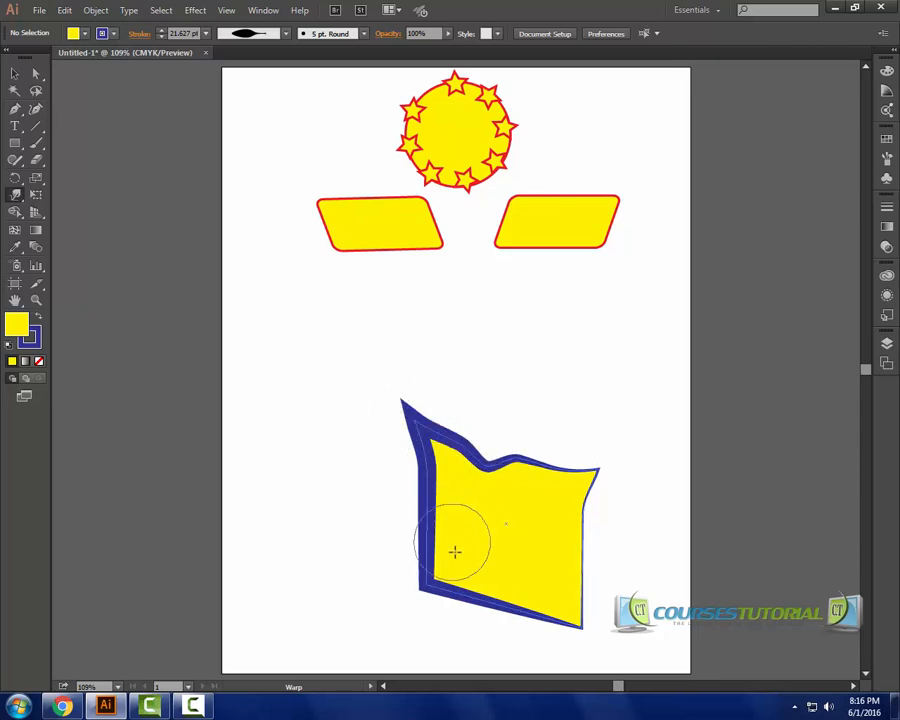
left_click_drag(432, 546, 480, 547)
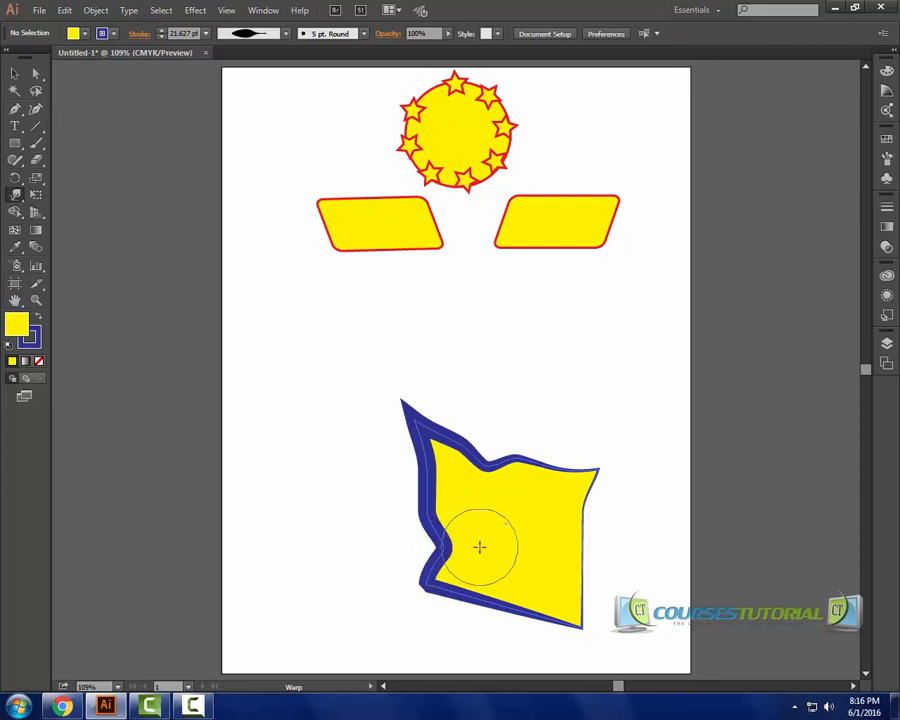
Twirl the shape's bottom-left, top-right and bottom-right areas into spirals with the Twirl Tool.
left_click(13, 197)
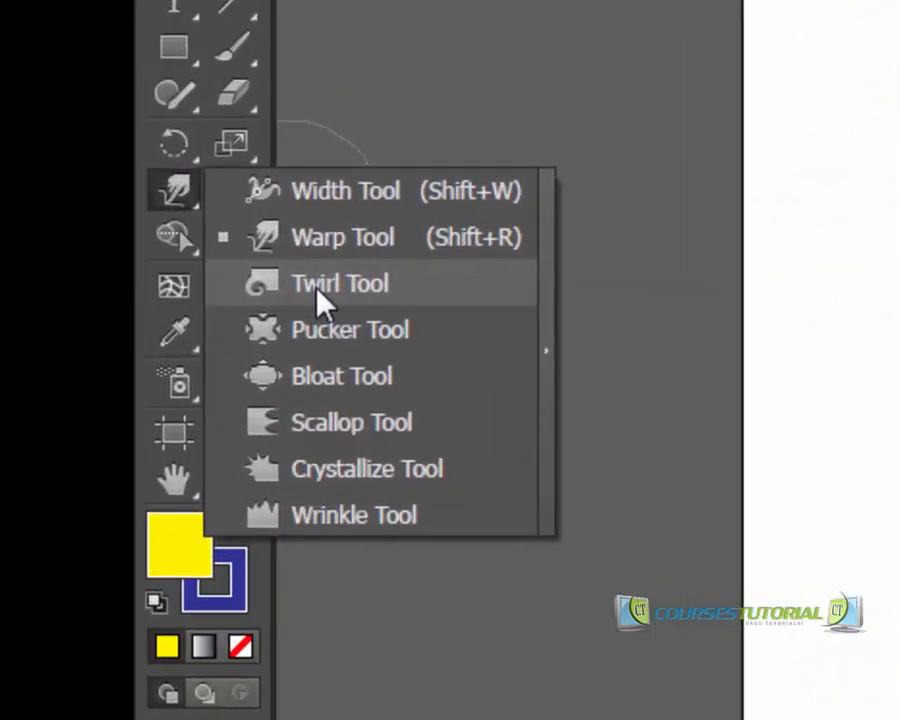
left_click(120, 243)
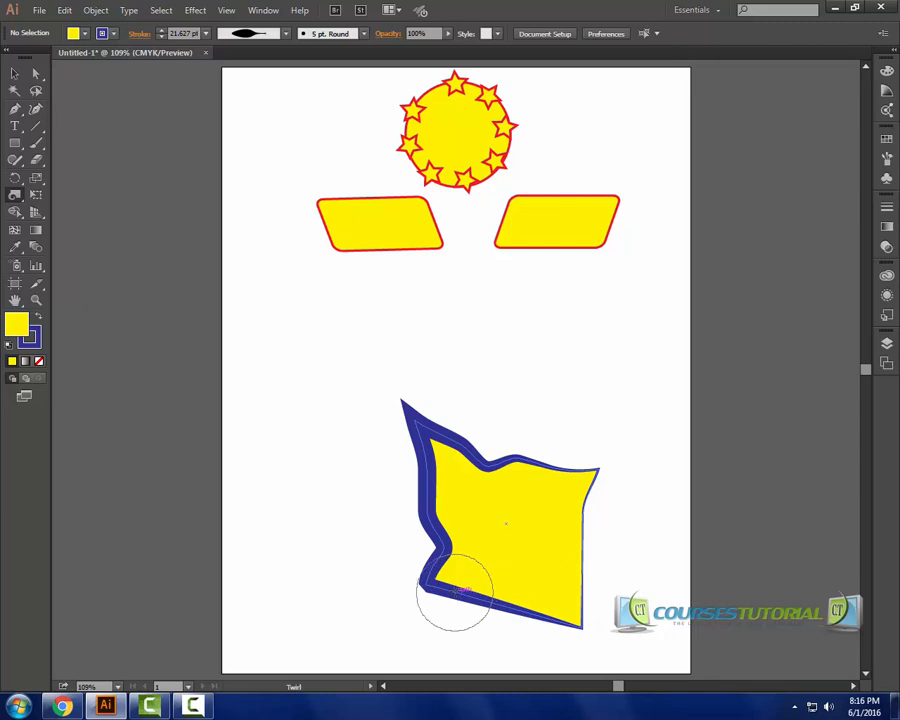
left_click_drag(450, 590, 450, 585)
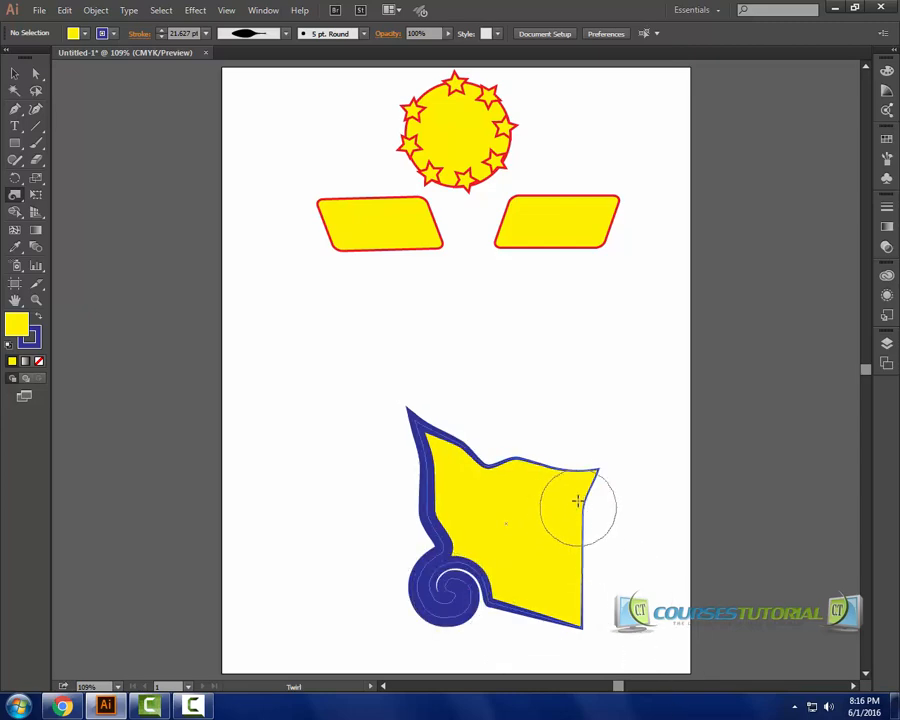
left_click_drag(596, 475, 596, 477)
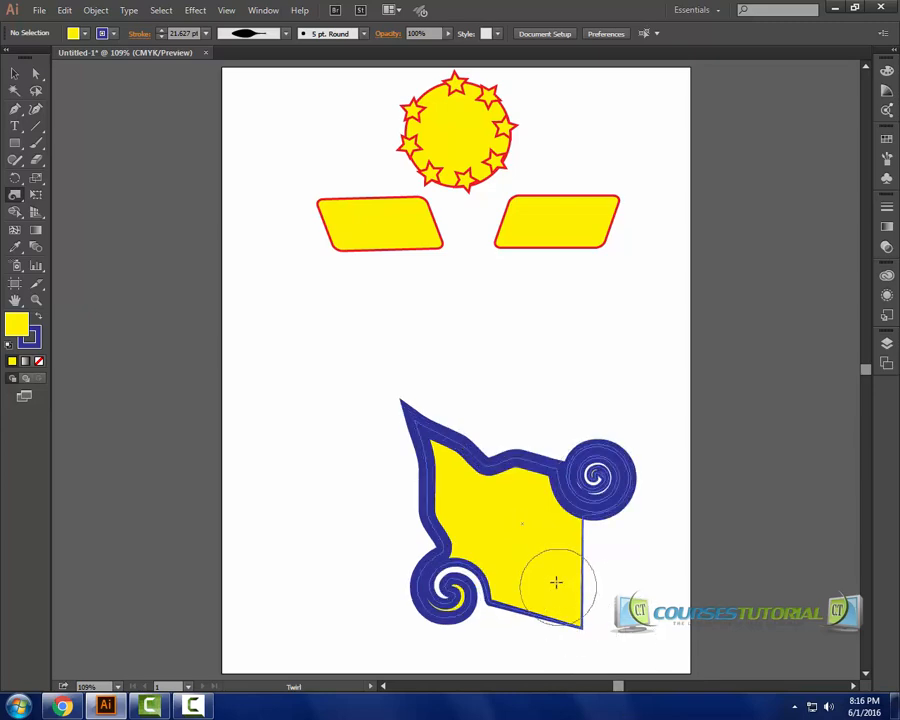
left_click_drag(560, 600, 558, 598)
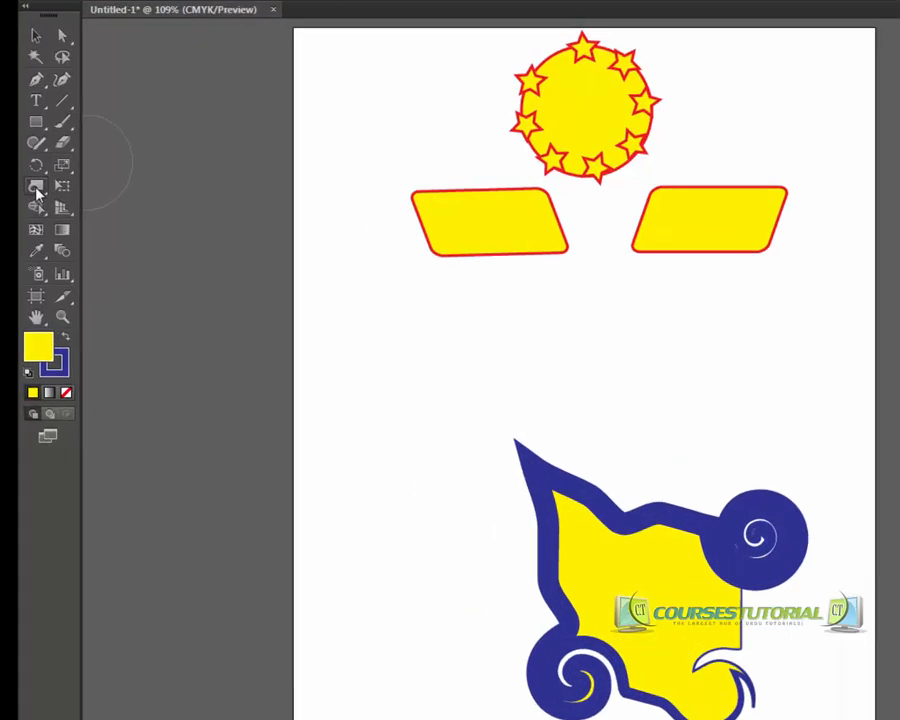
Pull sharp spikes out of the shape's right side, top-left and top edge with the Pucker Tool.
left_click(15, 194)
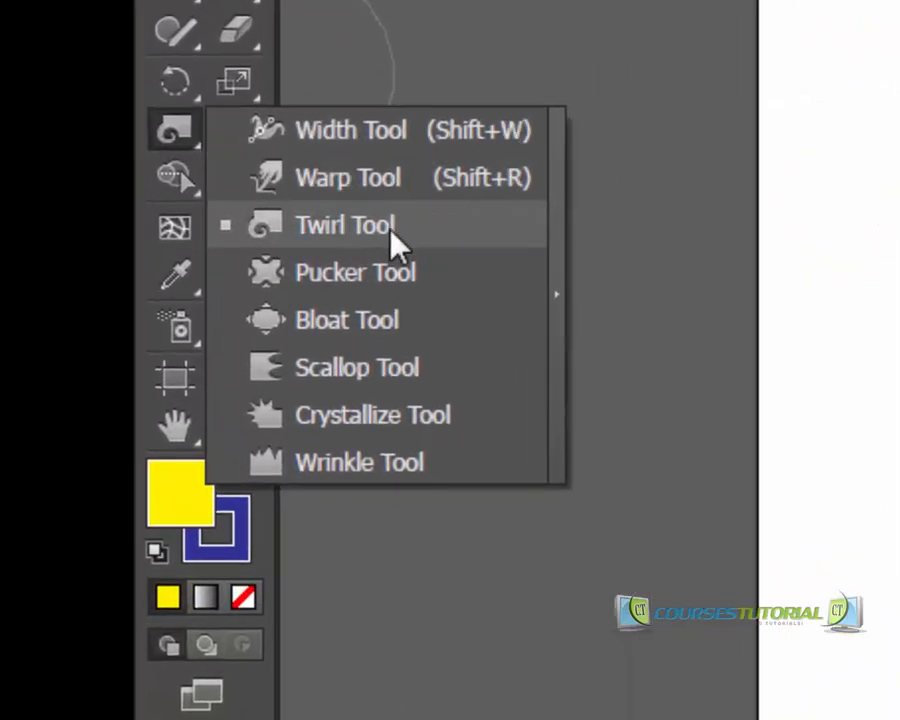
left_click(410, 272)
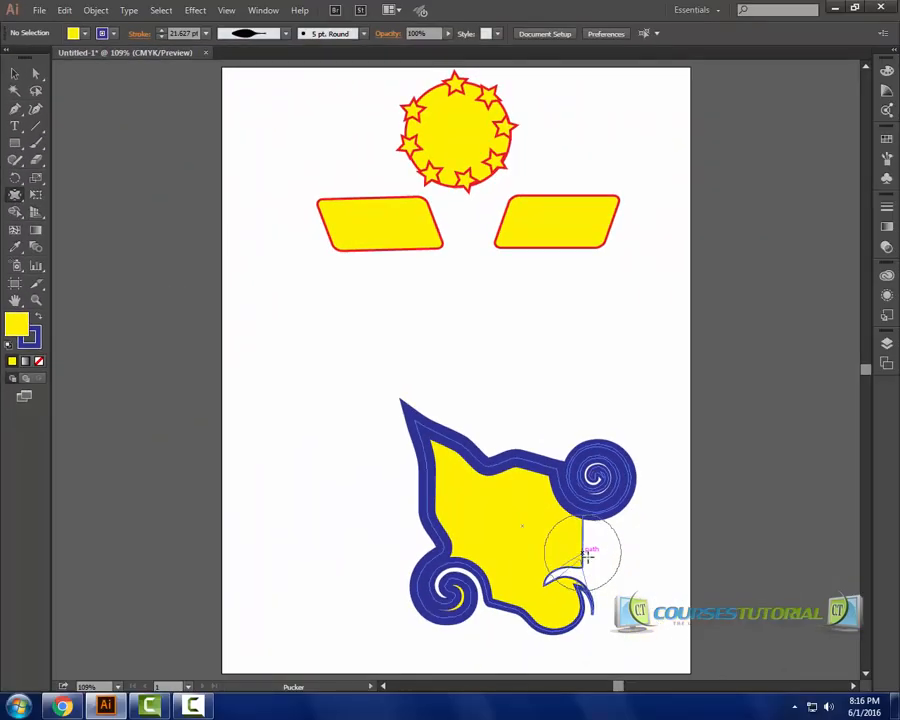
mouse_move(587, 555)
left_mouse_down()
mouse_move(619, 579)
mouse_move(624, 622)
left_mouse_up()
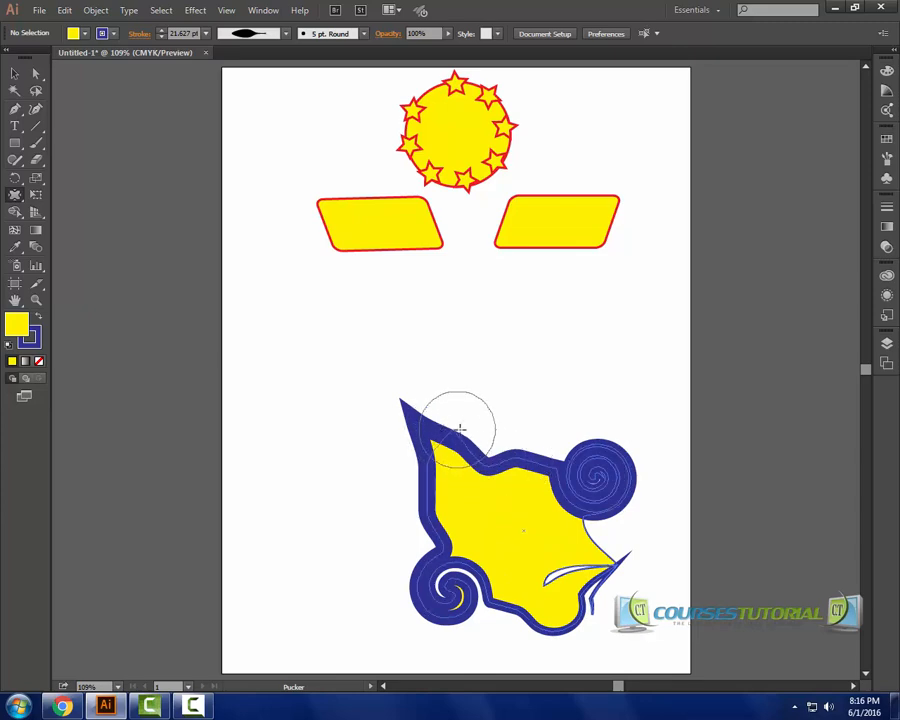
left_click_drag(482, 394, 474, 376)
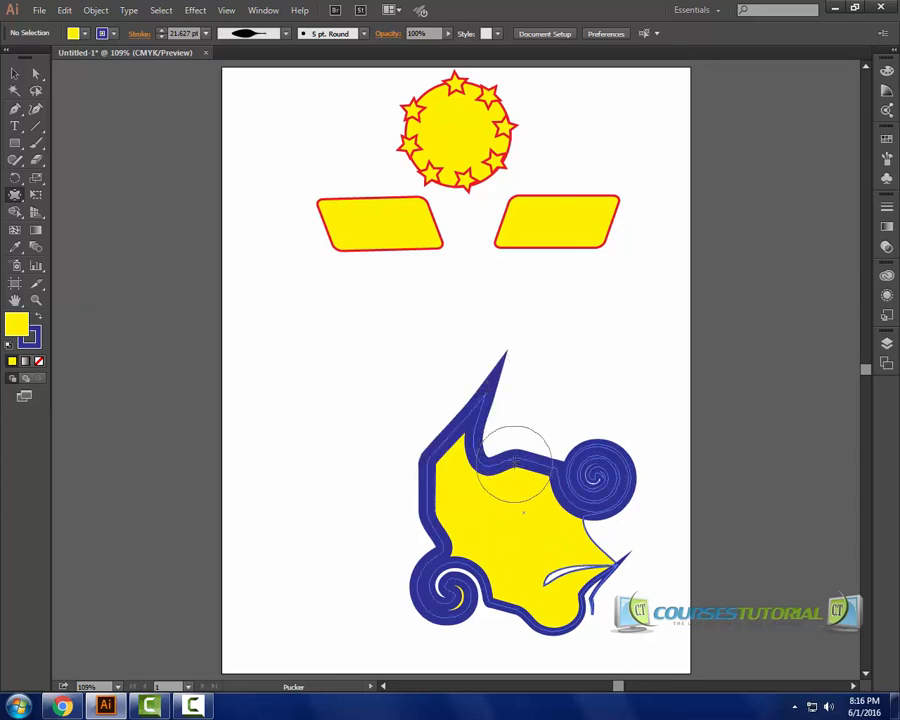
mouse_move(518, 446)
left_mouse_down()
mouse_move(498, 516)
mouse_move(445, 498)
mouse_move(432, 482)
mouse_move(456, 500)
mouse_move(446, 520)
mouse_move(590, 527)
mouse_move(585, 505)
mouse_move(595, 482)
mouse_move(590, 488)
mouse_move(608, 492)
mouse_move(565, 408)
mouse_move(575, 520)
mouse_move(552, 506)
mouse_move(584, 532)
mouse_move(523, 581)
mouse_move(516, 596)
mouse_move(536, 618)
mouse_move(502, 583)
mouse_move(536, 620)
mouse_move(510, 658)
left_mouse_up()
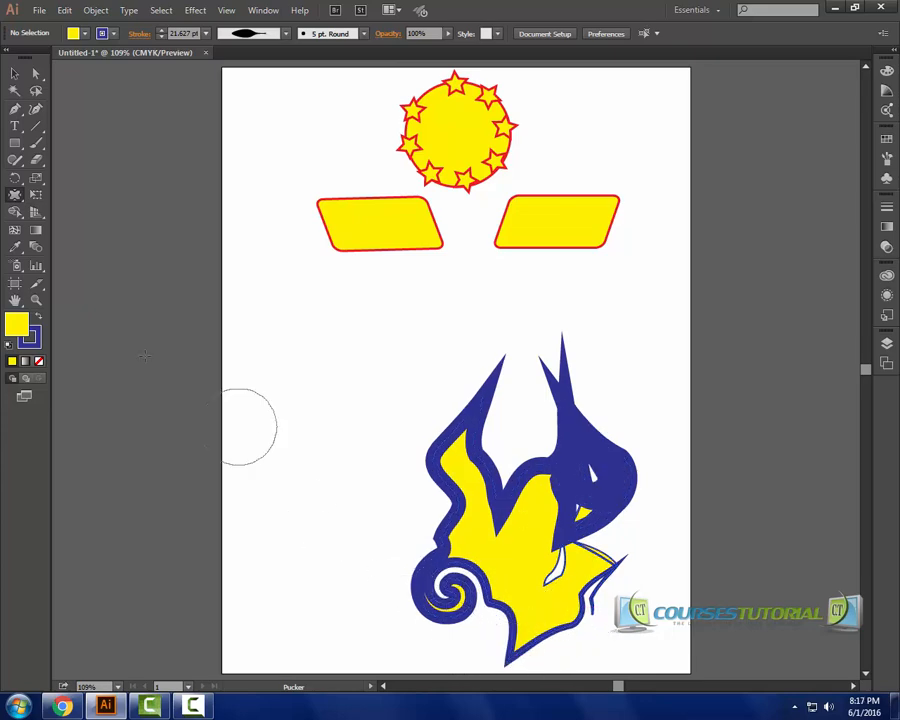
Bloat the shape's central notch, bottom edge and left side outward with the Bloat Tool.
left_click(17, 199)
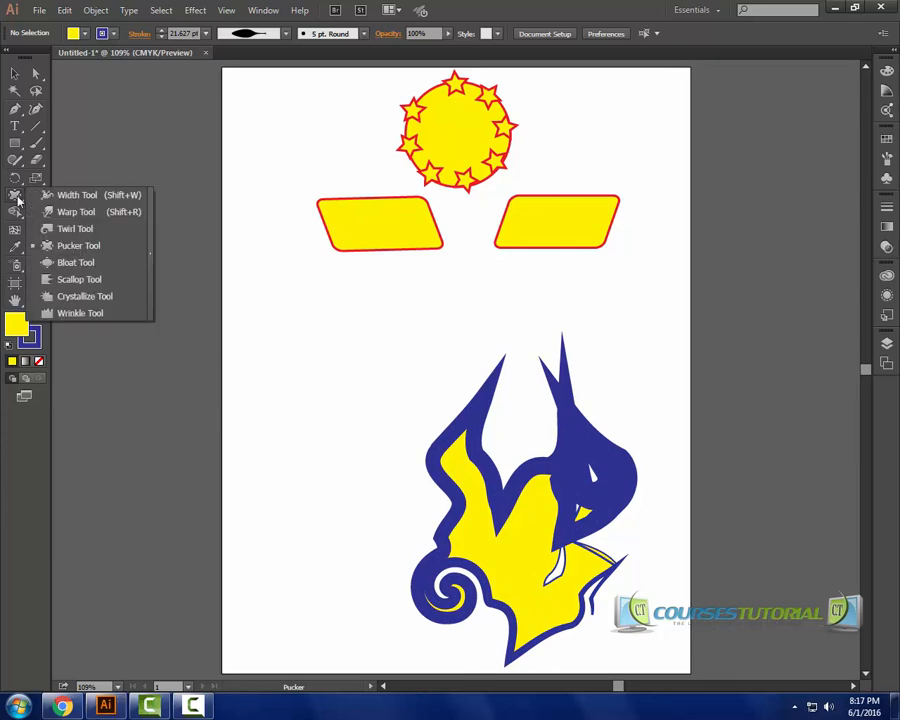
left_click(71, 264)
mouse_move(423, 504)
left_mouse_down()
mouse_move(449, 527)
mouse_move(447, 480)
mouse_move(408, 500)
left_mouse_up()
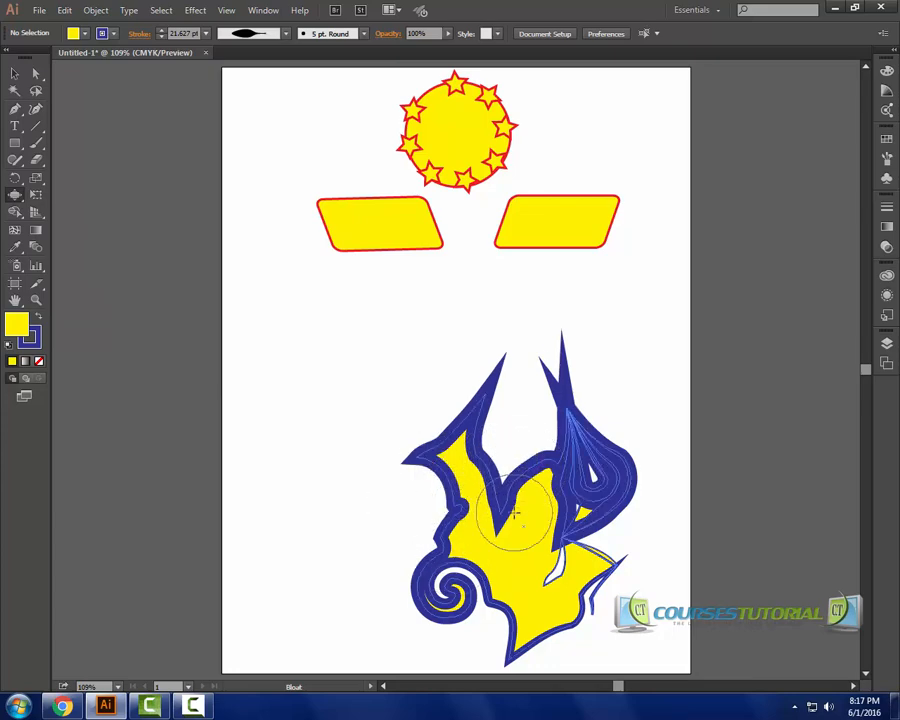
left_click_drag(555, 655, 556, 632)
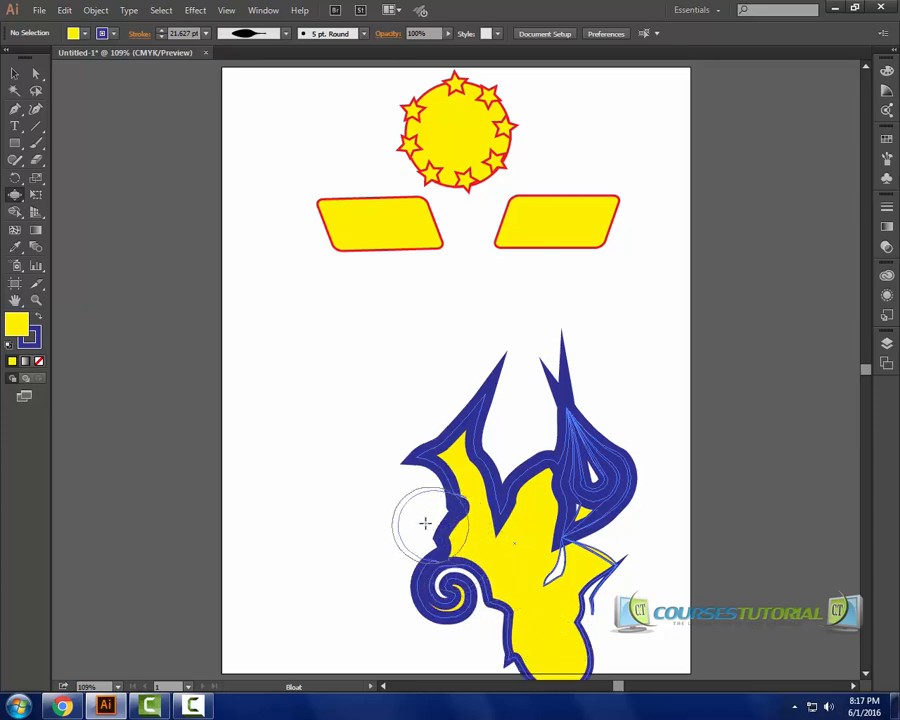
mouse_move(424, 522)
left_mouse_down()
mouse_move(438, 534)
mouse_move(393, 523)
mouse_move(434, 538)
mouse_move(370, 516)
mouse_move(445, 540)
mouse_move(404, 532)
left_mouse_up()
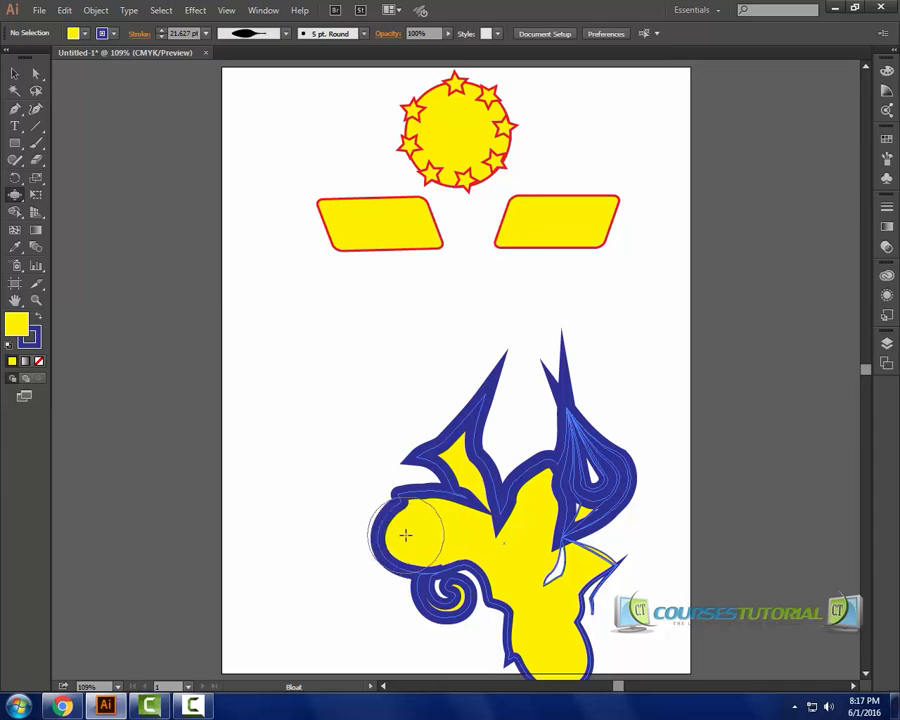
Add scalloped, jagged edges to the shape's upper-left and left areas with the Scallop Tool.
left_click(15, 196)
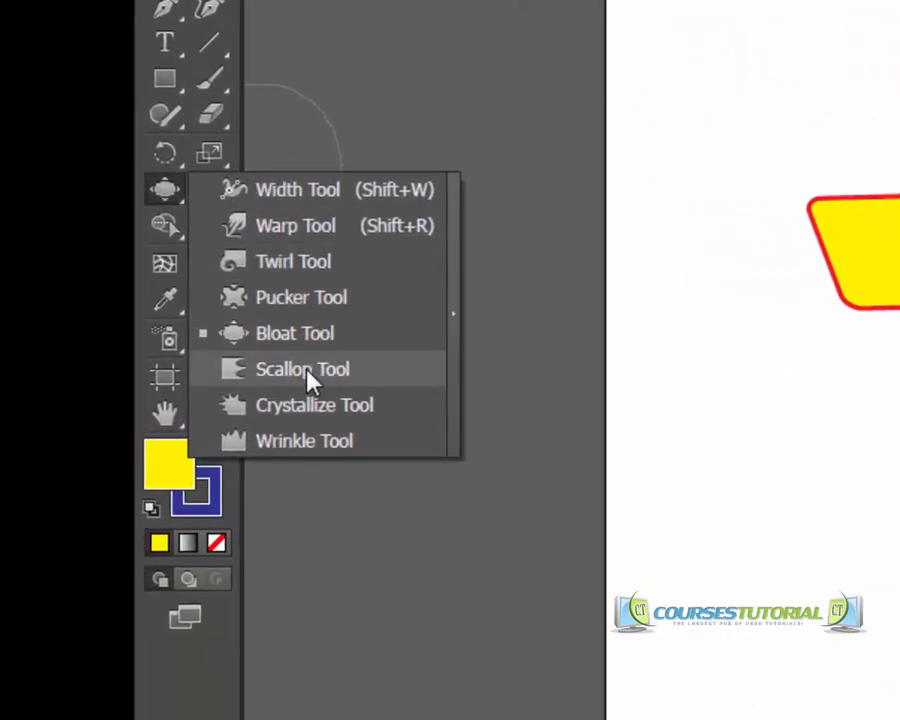
left_click(303, 372)
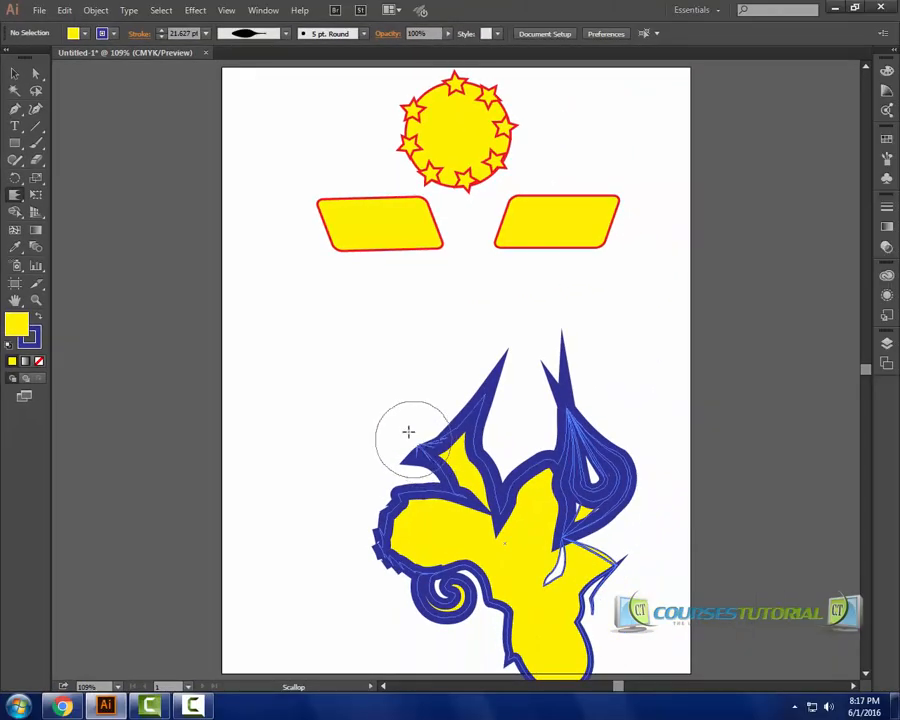
mouse_move(408, 432)
left_mouse_down()
mouse_move(402, 418)
mouse_move(412, 422)
left_mouse_up()
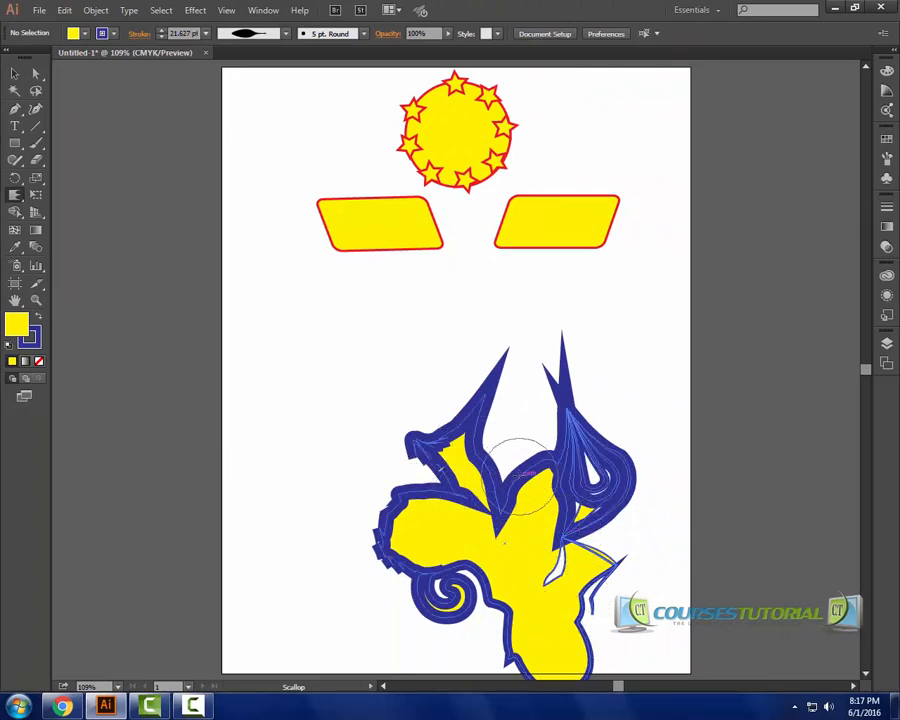
mouse_move(519, 476)
left_mouse_down()
mouse_move(513, 418)
mouse_move(497, 400)
left_mouse_up()
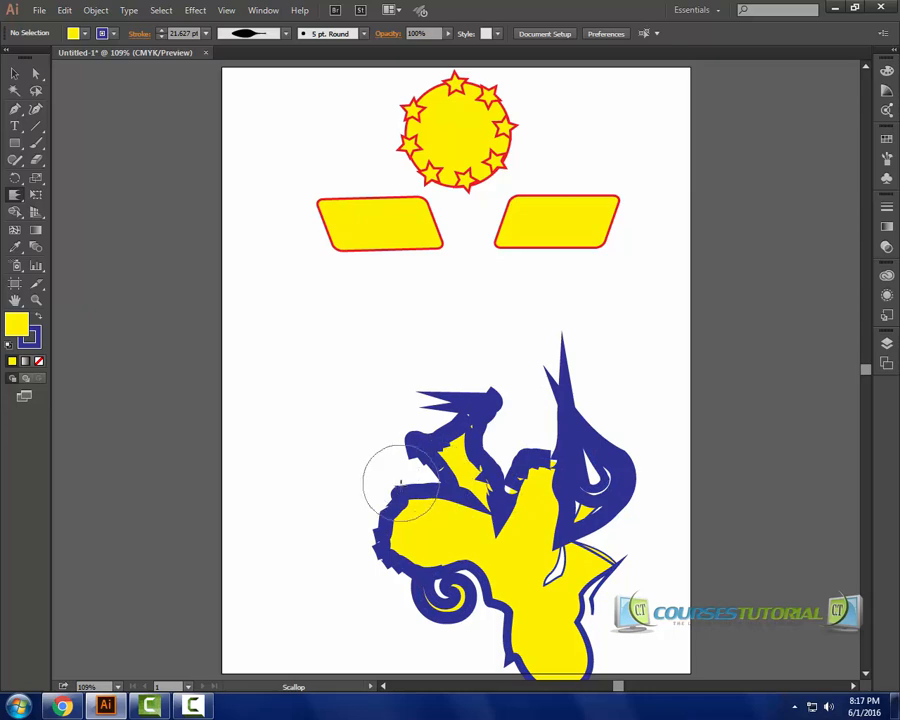
mouse_move(400, 482)
left_mouse_down()
mouse_move(426, 536)
mouse_move(392, 512)
left_mouse_up()
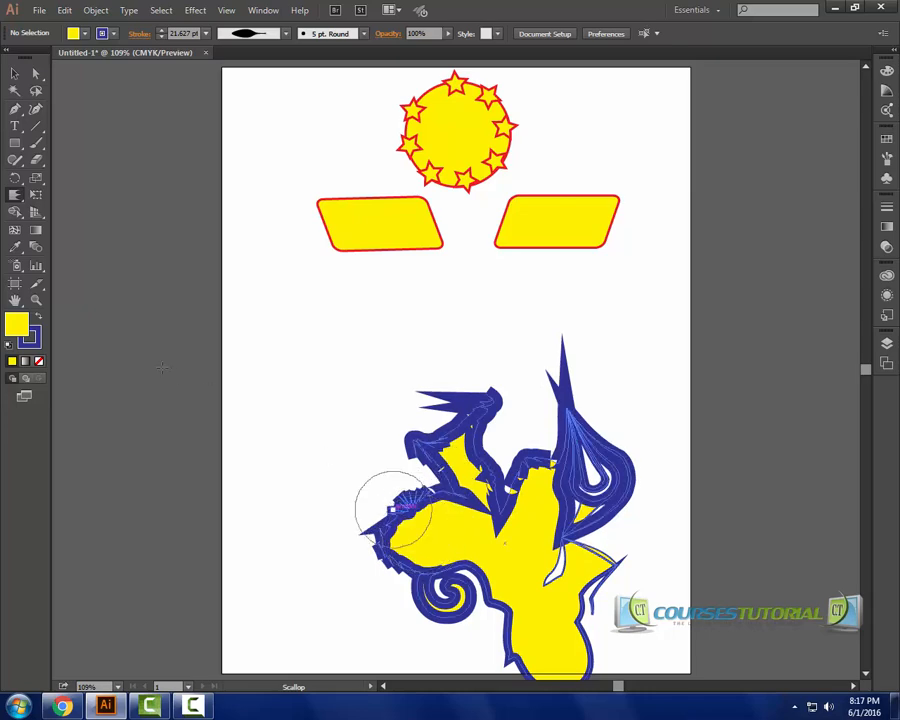
Add crystallized spikes along the shape's bottom and left edges with the Crystallize Tool.
left_click(14, 195)
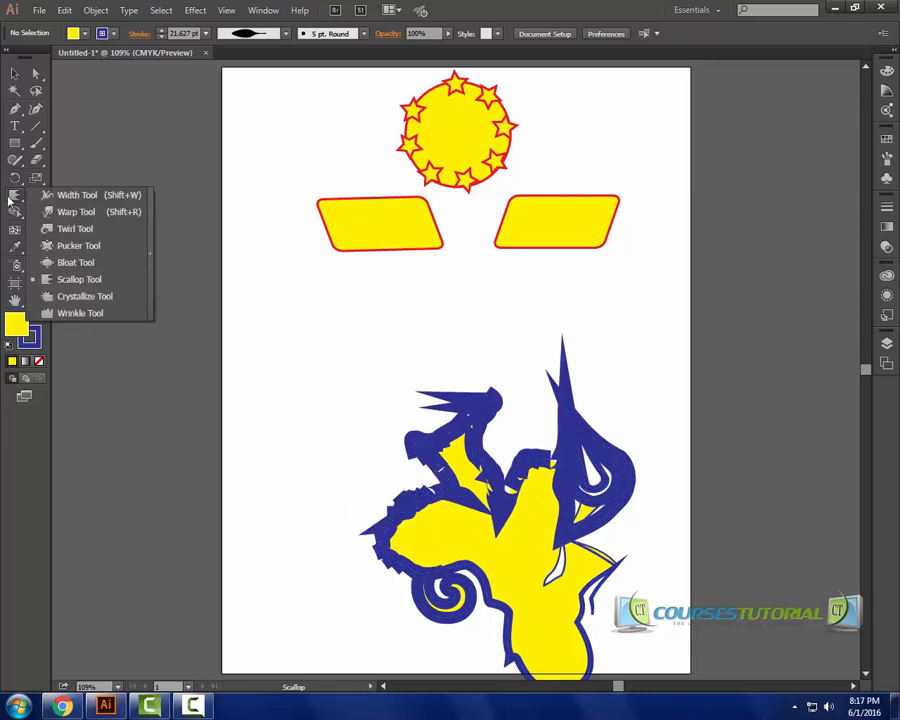
left_click(85, 297)
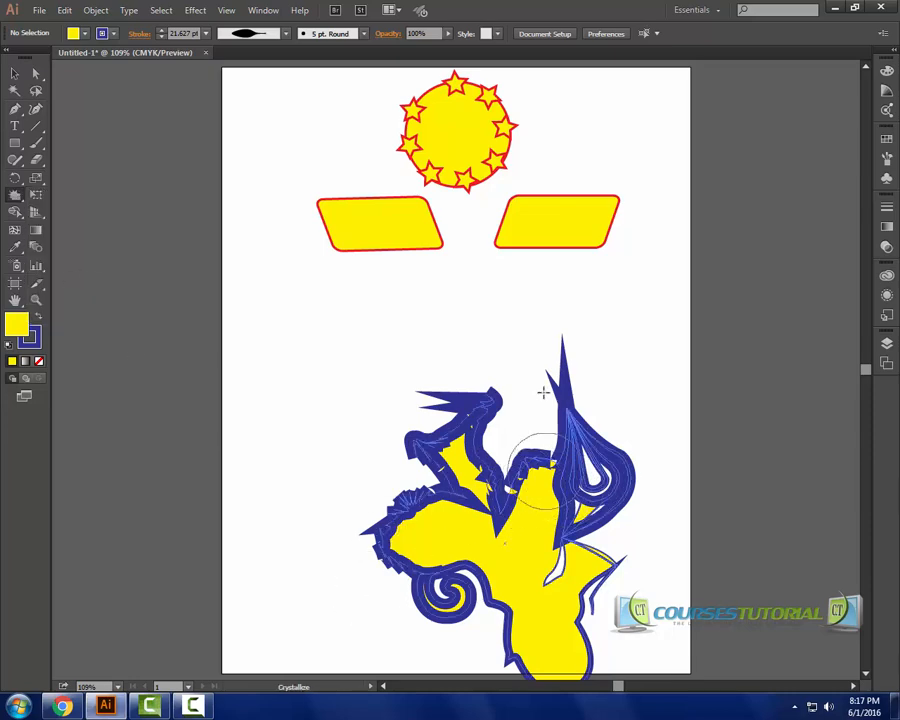
left_click(572, 623)
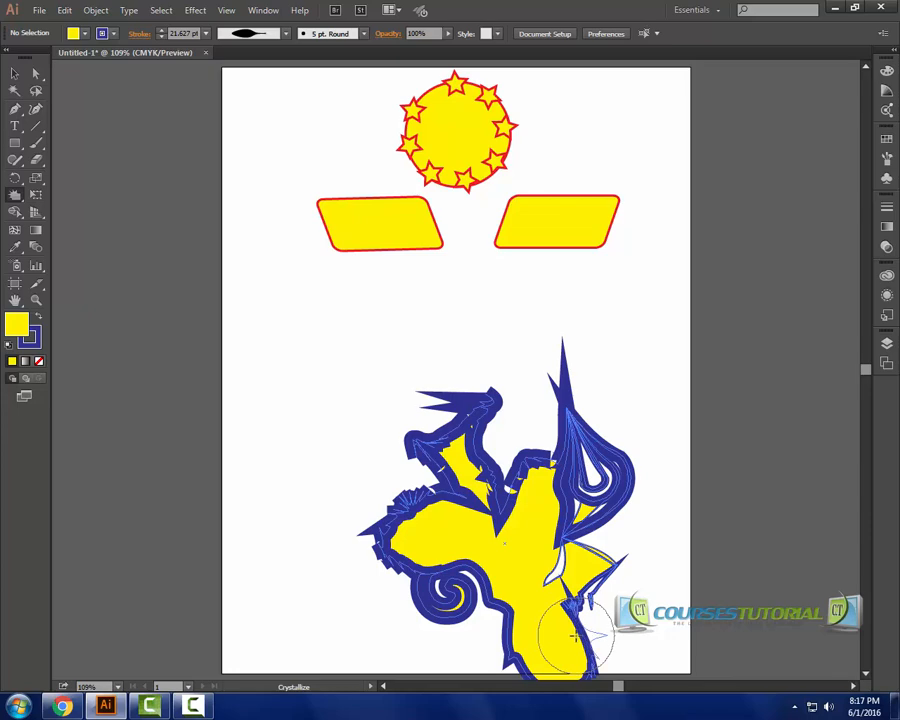
left_click_drag(575, 636, 605, 623)
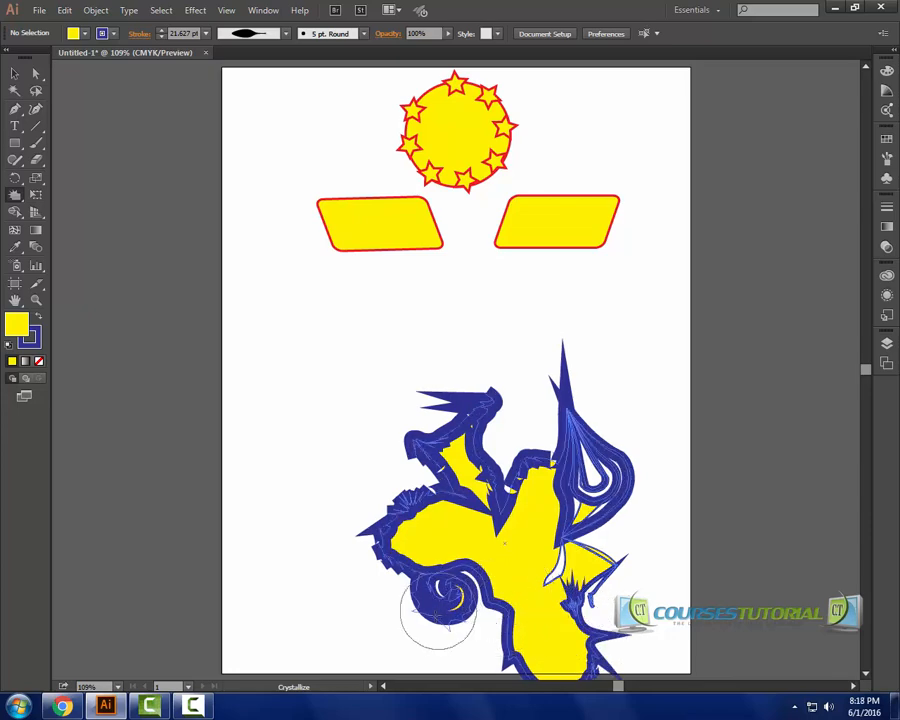
left_click_drag(412, 643, 420, 634)
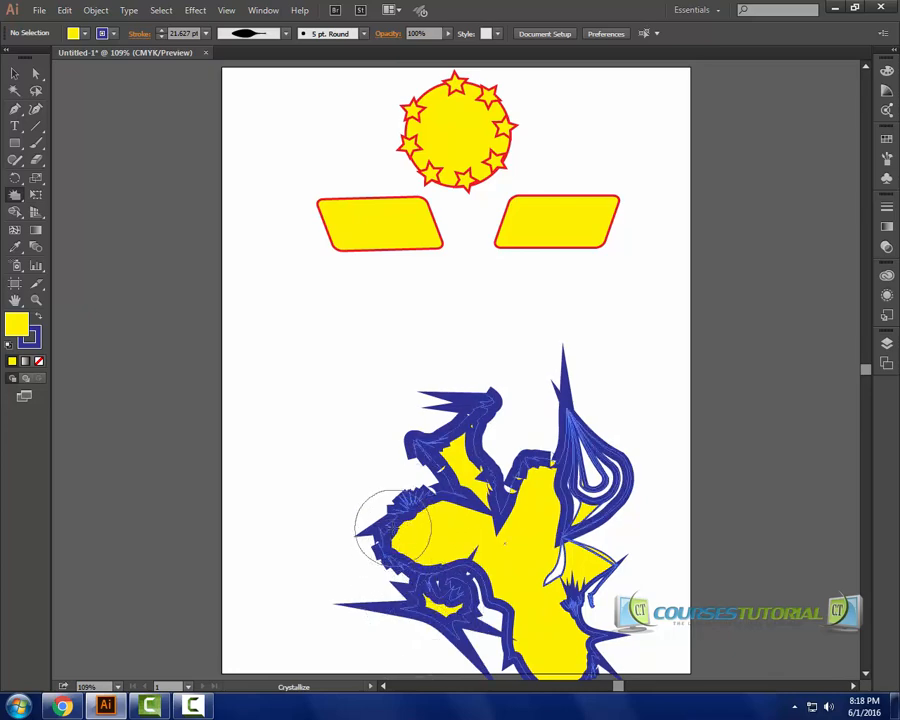
left_click_drag(402, 536, 402, 535)
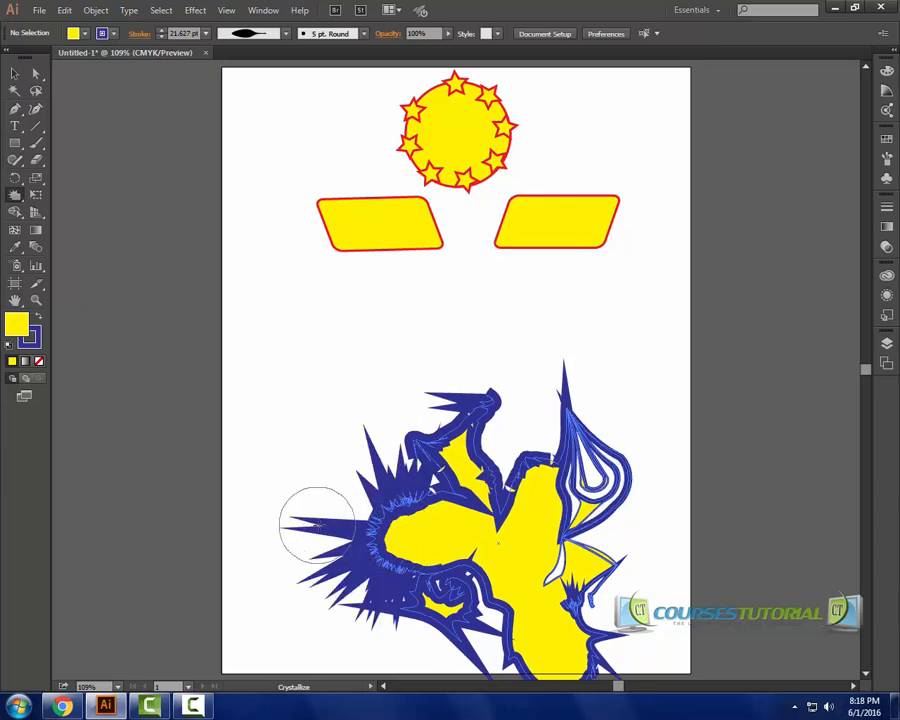
left_click_drag(342, 540, 343, 541)
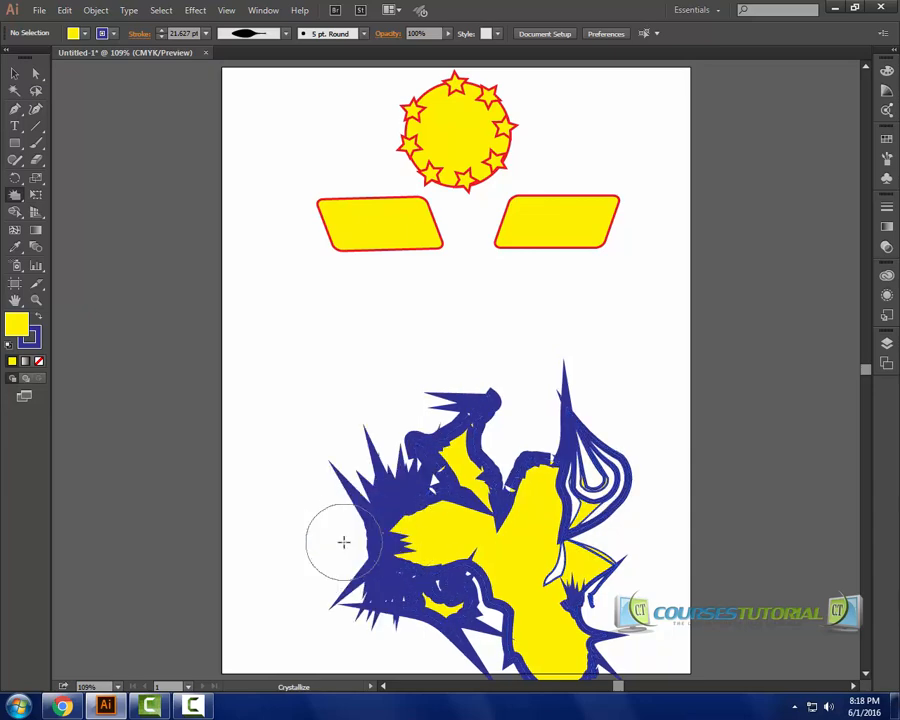
Wrinkle the shape's middle and lower-right edges with the Wrinkle Tool.
left_click(15, 197)
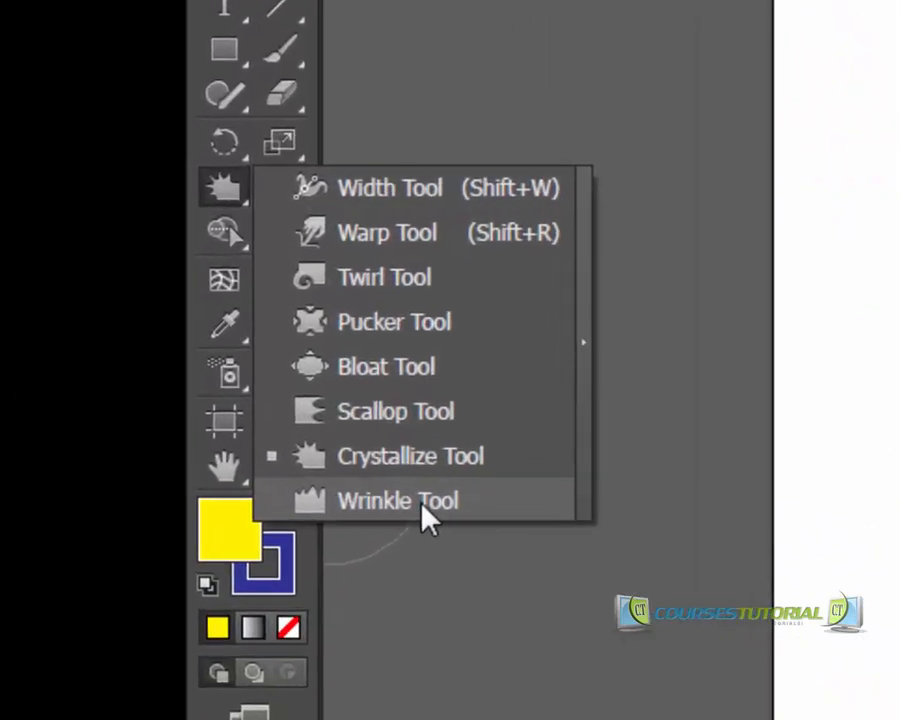
left_click(418, 505)
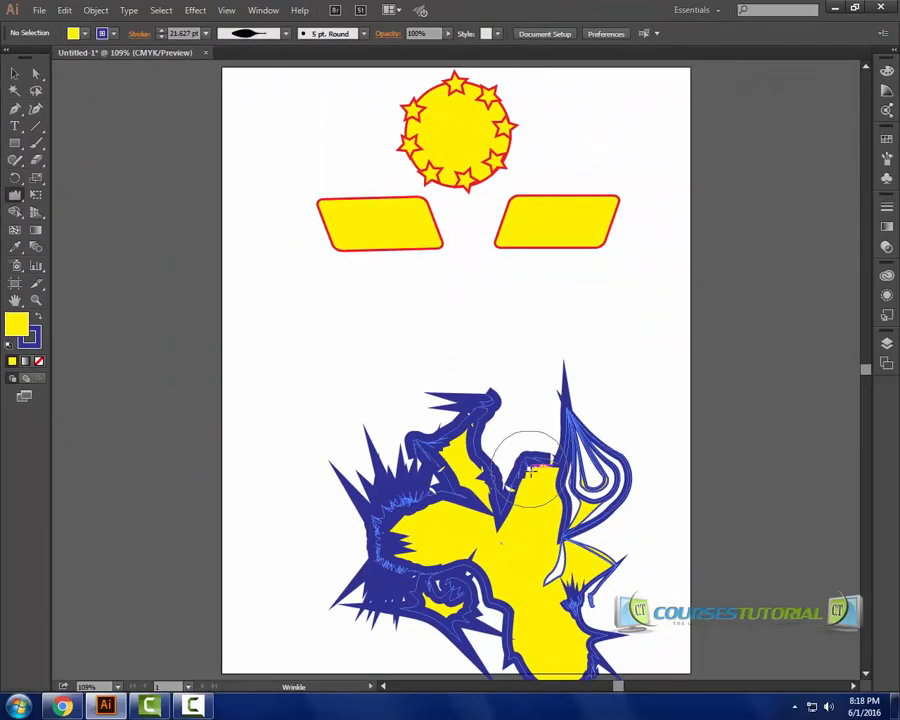
mouse_move(530, 468)
left_mouse_down()
mouse_move(504, 415)
mouse_move(523, 522)
mouse_move(498, 581)
mouse_move(498, 601)
mouse_move(507, 588)
mouse_move(505, 618)
mouse_move(511, 594)
mouse_move(496, 630)
left_mouse_up()
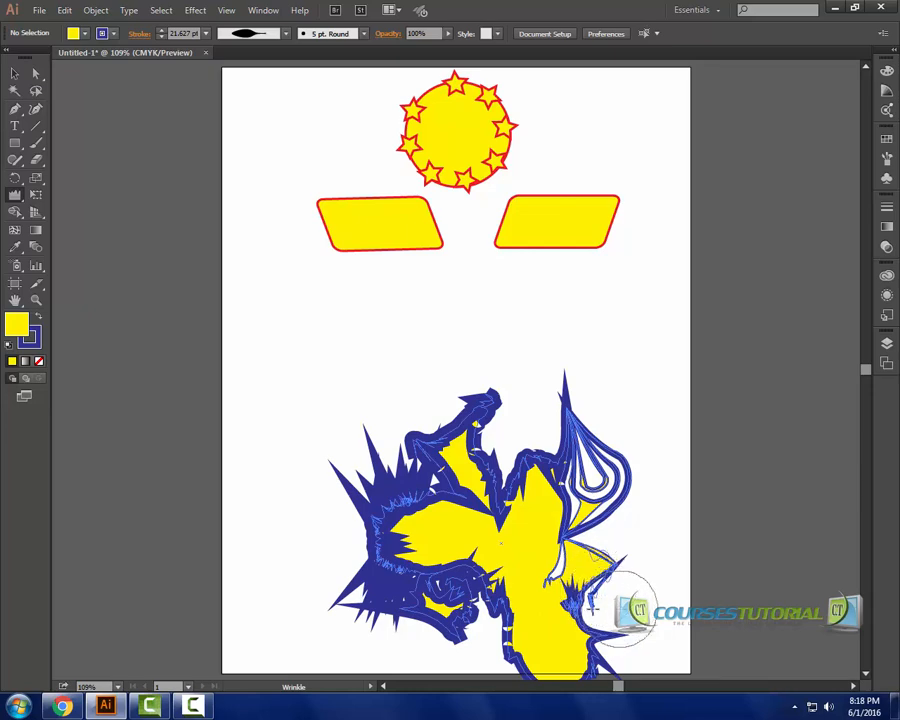
left_click_drag(621, 609, 621, 609)
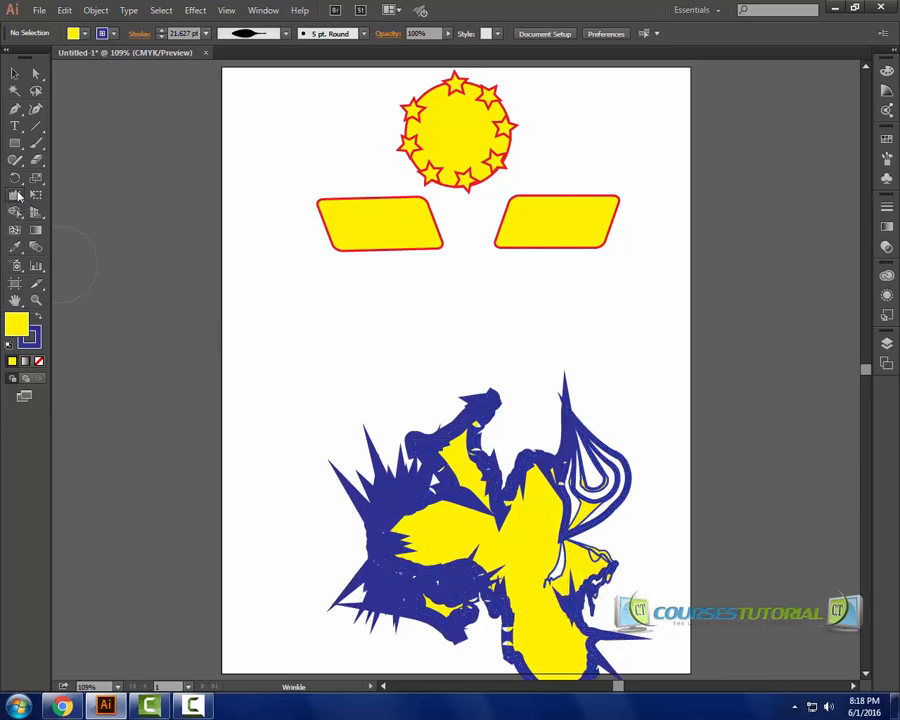
left_click(16, 195)
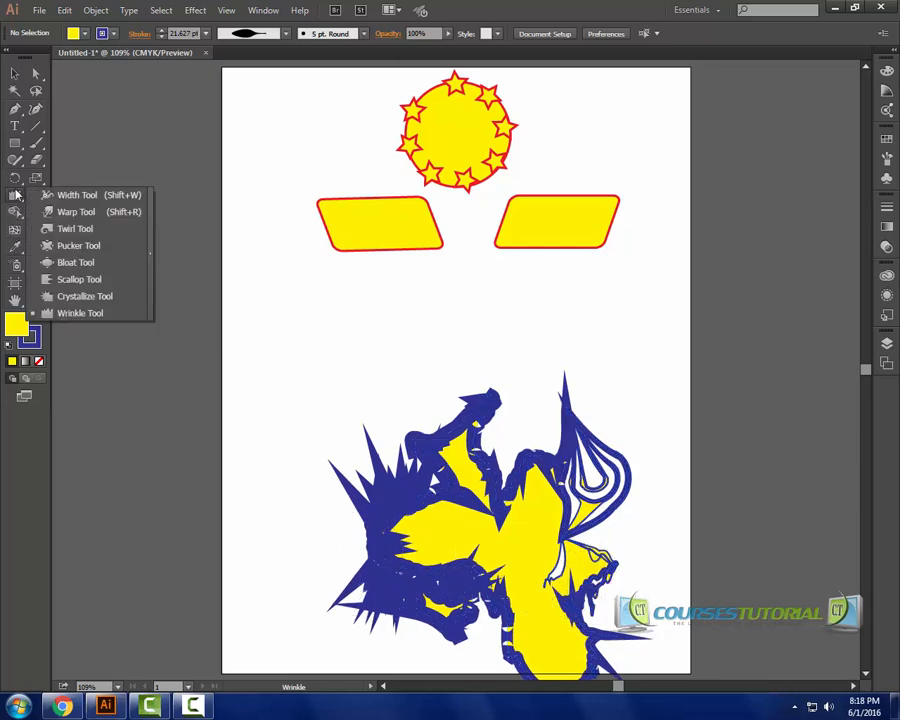
left_click(83, 316)
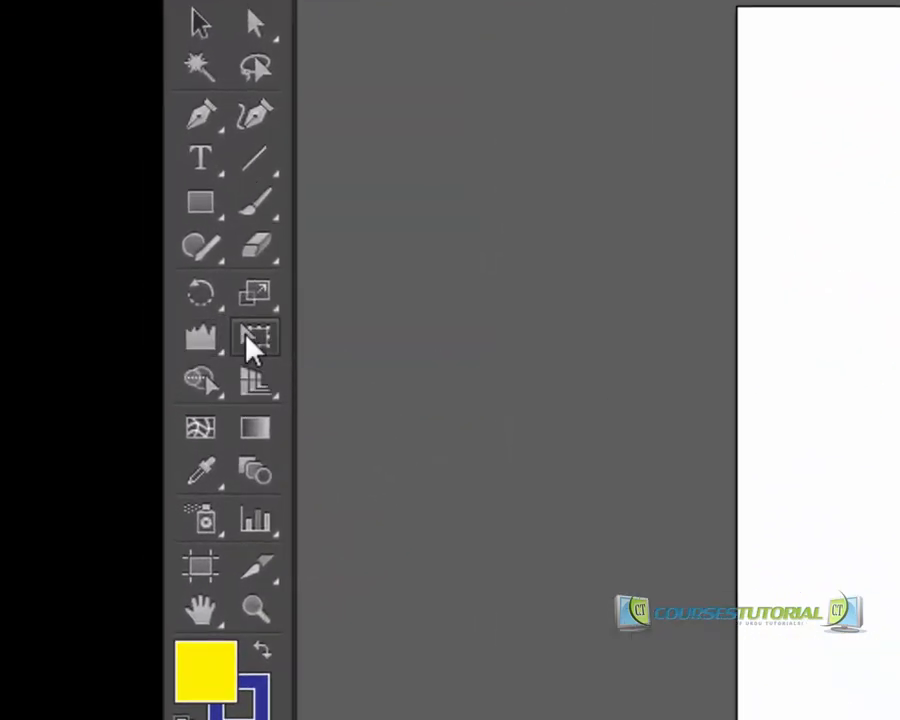
left_click(252, 340)
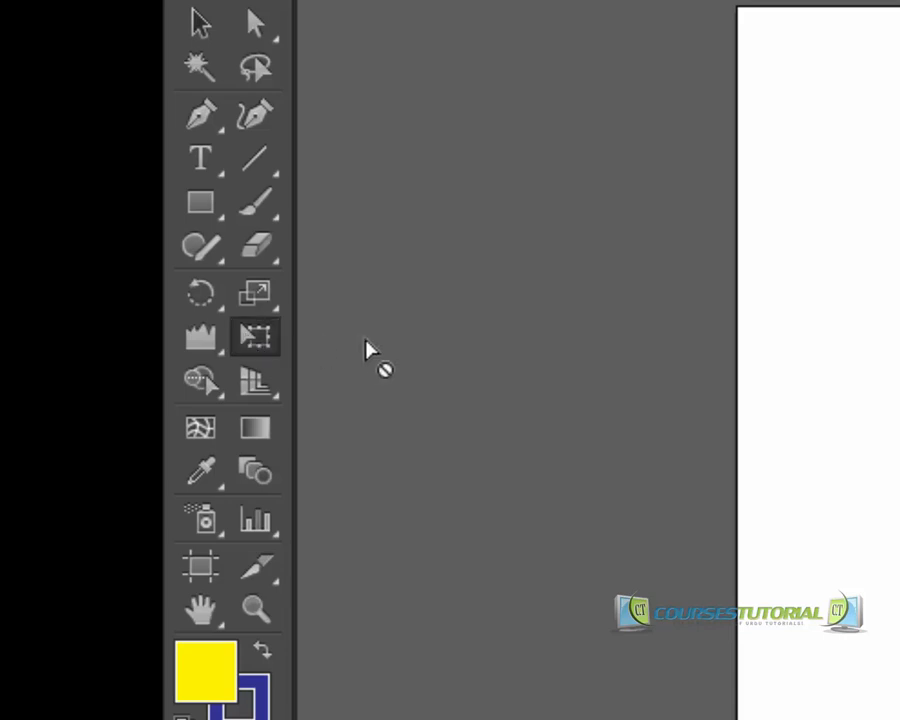
left_click_drag(207, 352, 331, 337)
left_click(252, 340)
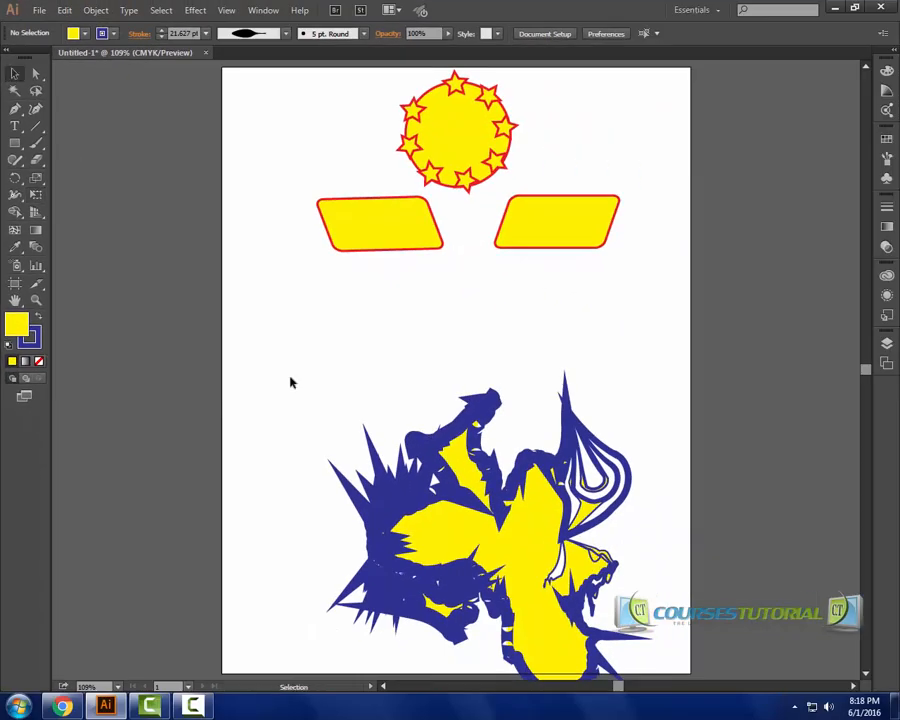
Move the distorted shape up and to the left, then scale it down from its top-right corner with the Free Transform Tool.
left_click_drag(462, 508, 375, 450)
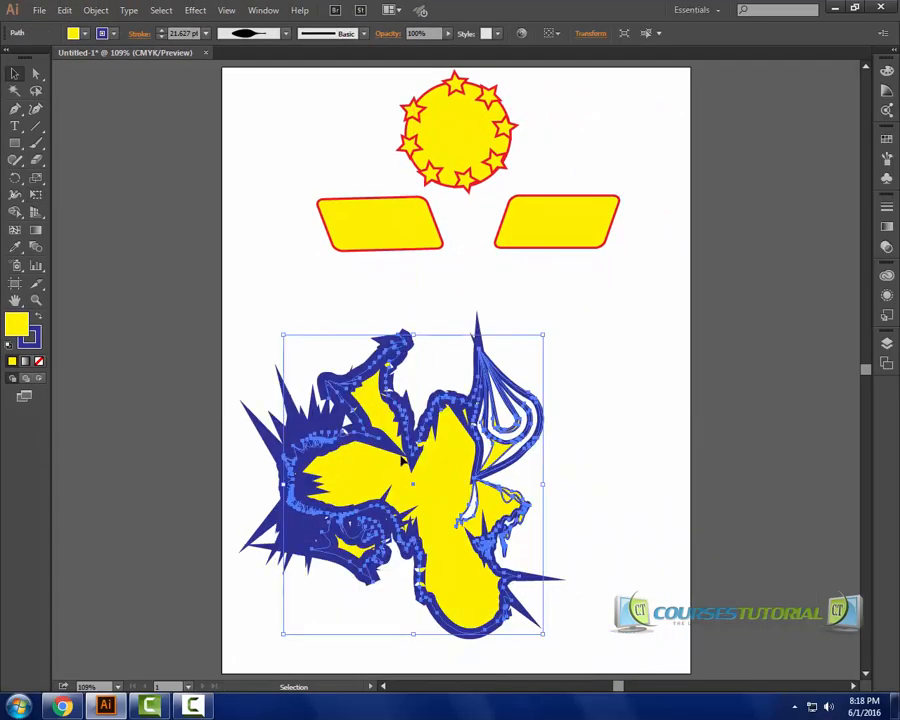
left_click(37, 196)
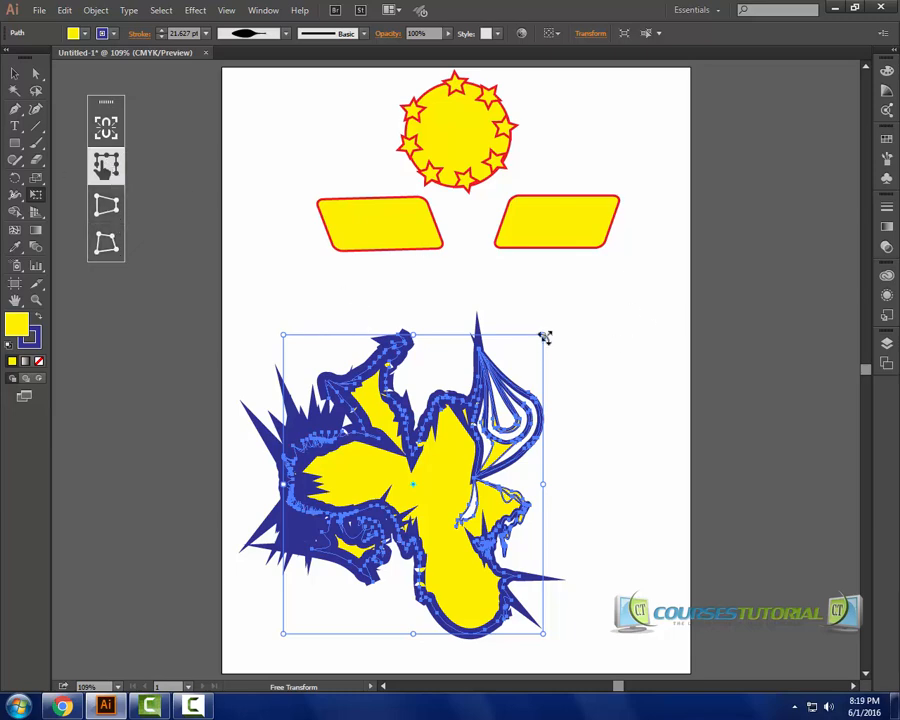
left_click_drag(540, 334, 506, 384)
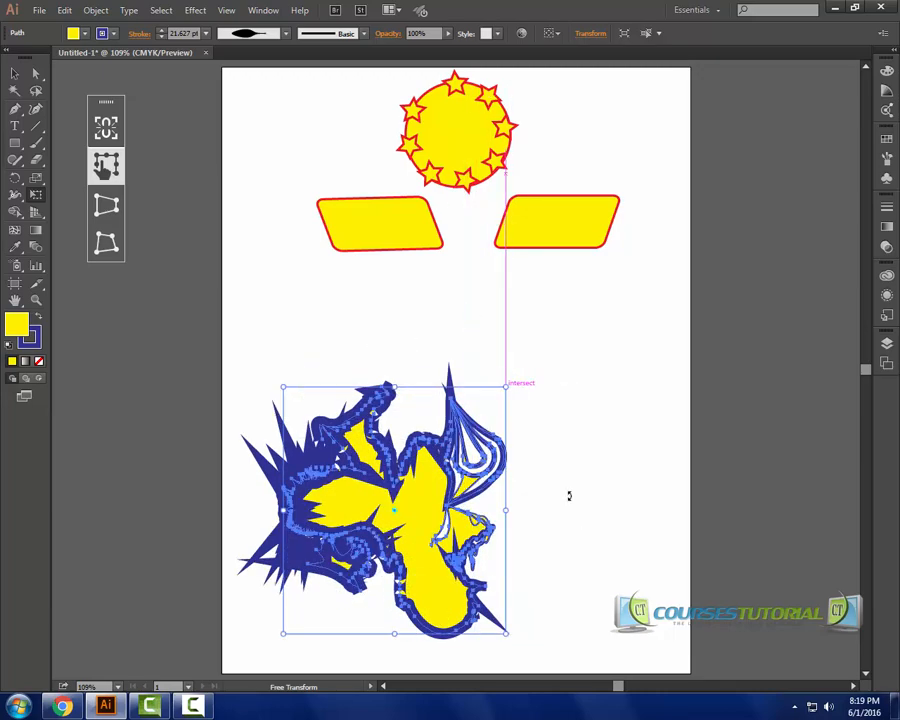
Apply Perspective Distort to the shape by pulling its top-right corner downward.
left_click(106, 205)
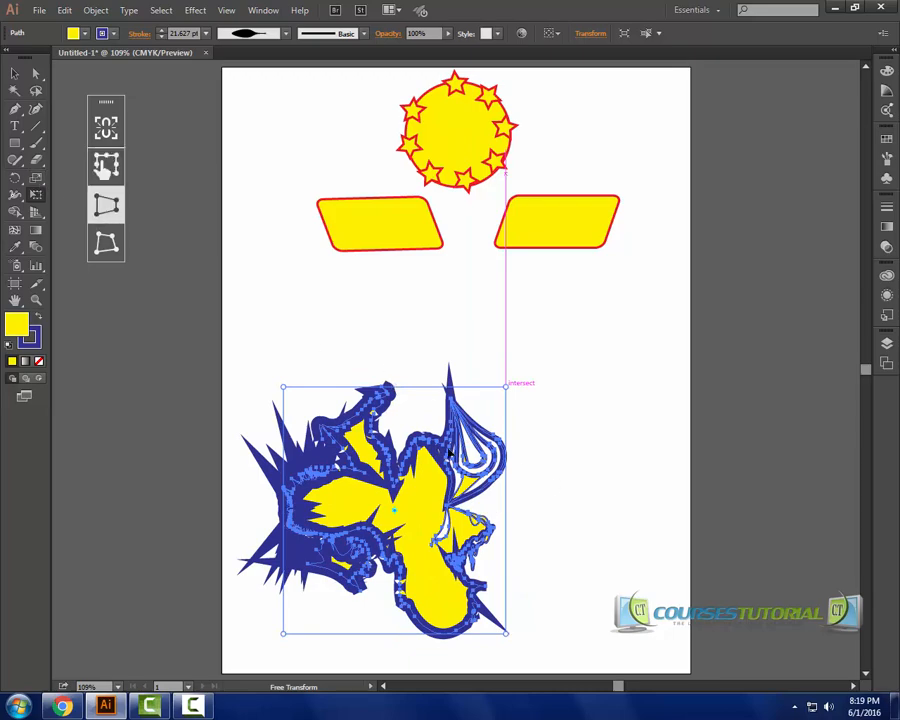
left_click_drag(507, 386, 527, 451)
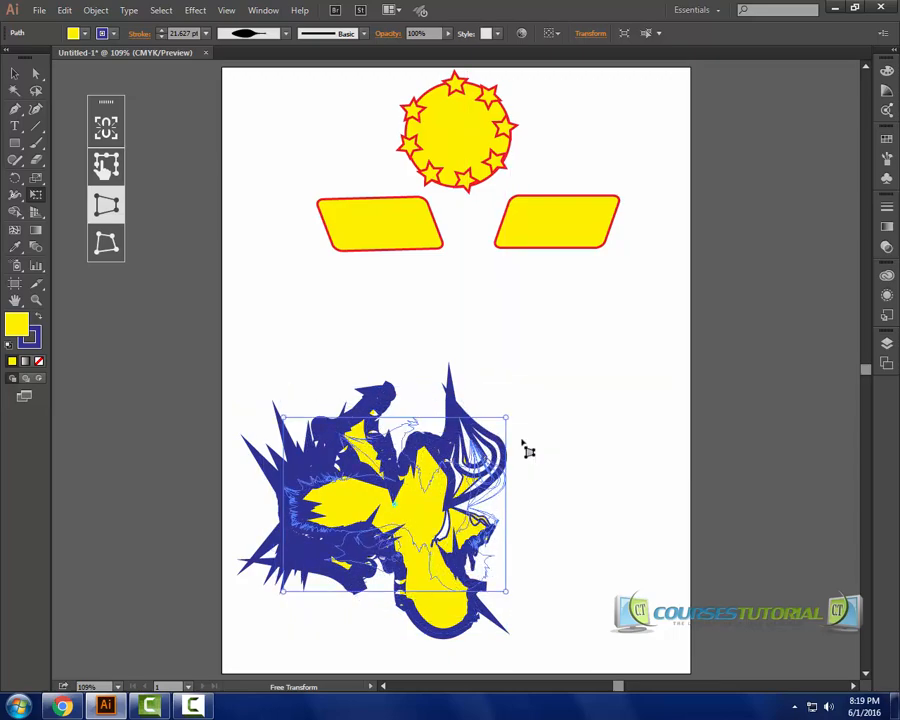